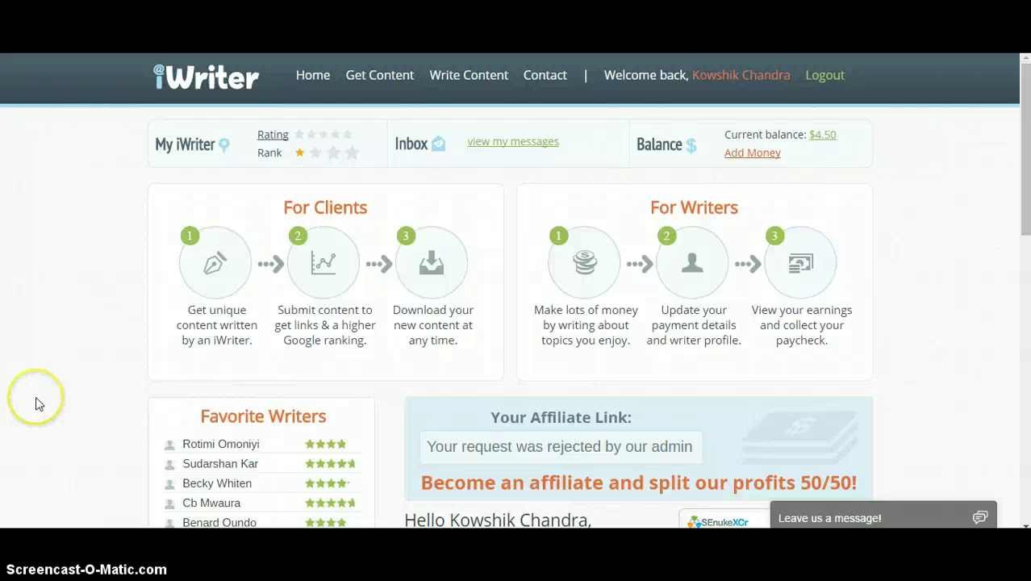
# Start a new content request and set its project type to Have articles written.
pyautogui.click(71, 387)
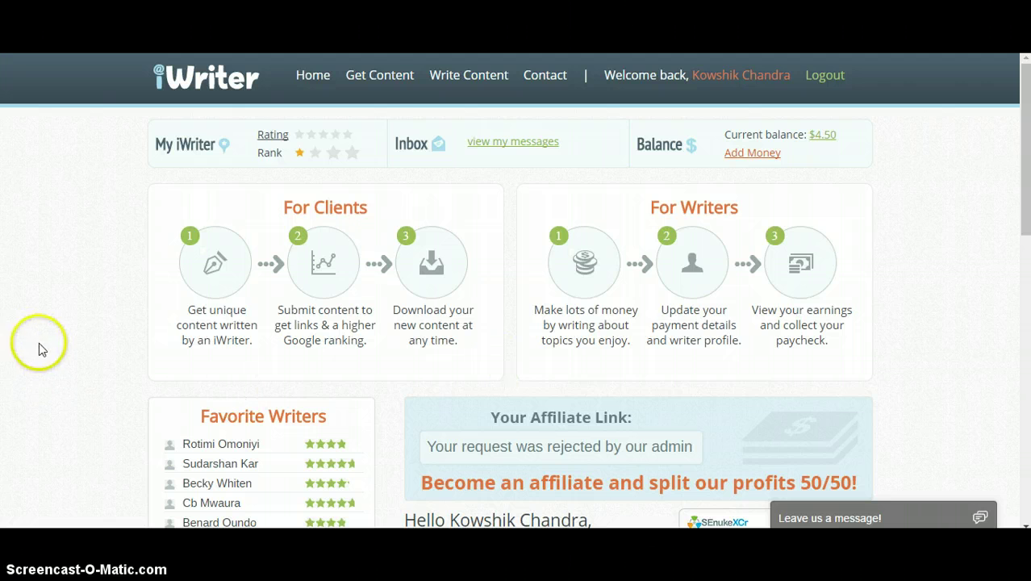
pyautogui.click(394, 84)
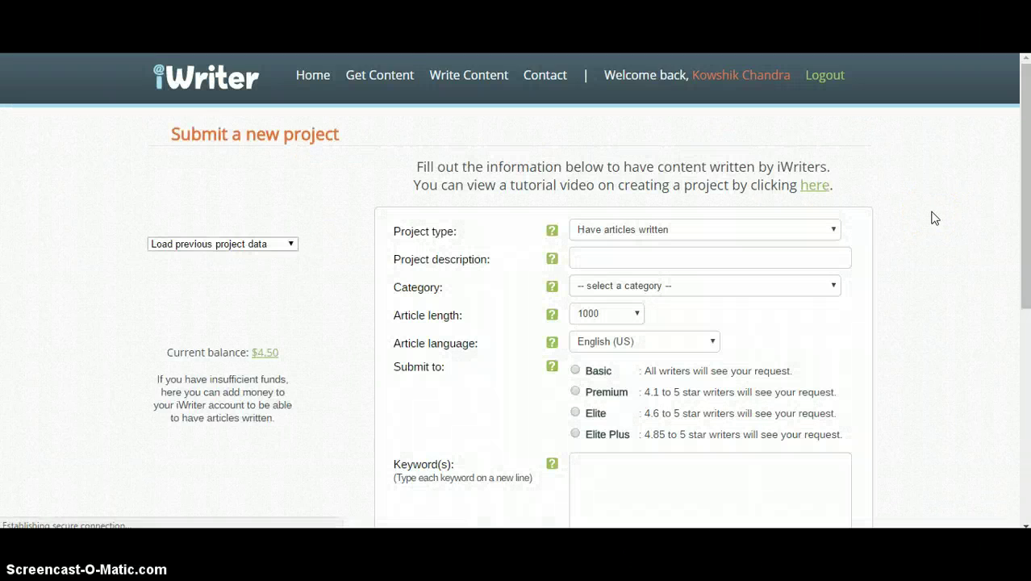
pyautogui.scroll(-1, 930, 213)
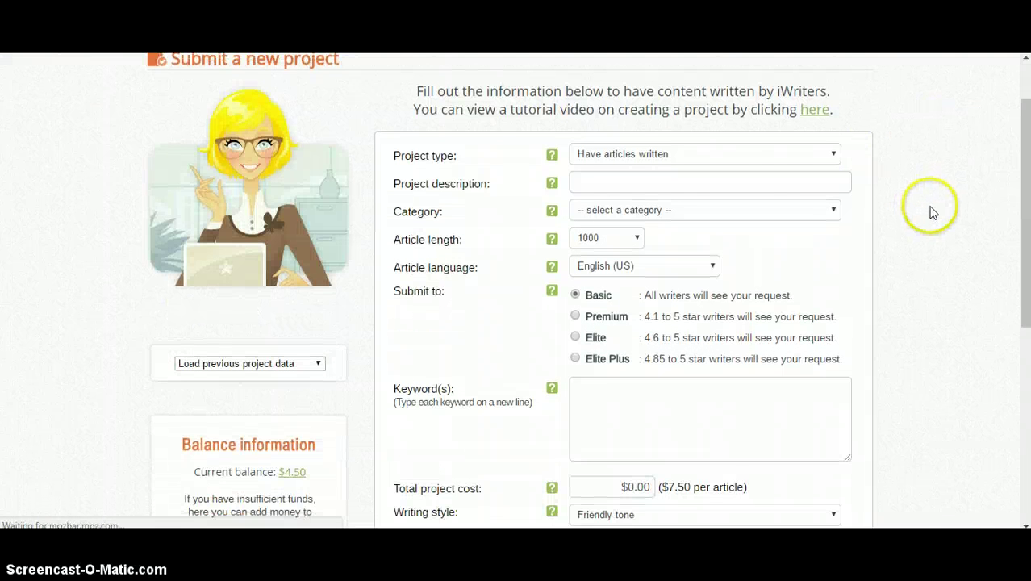
pyautogui.click(710, 156)
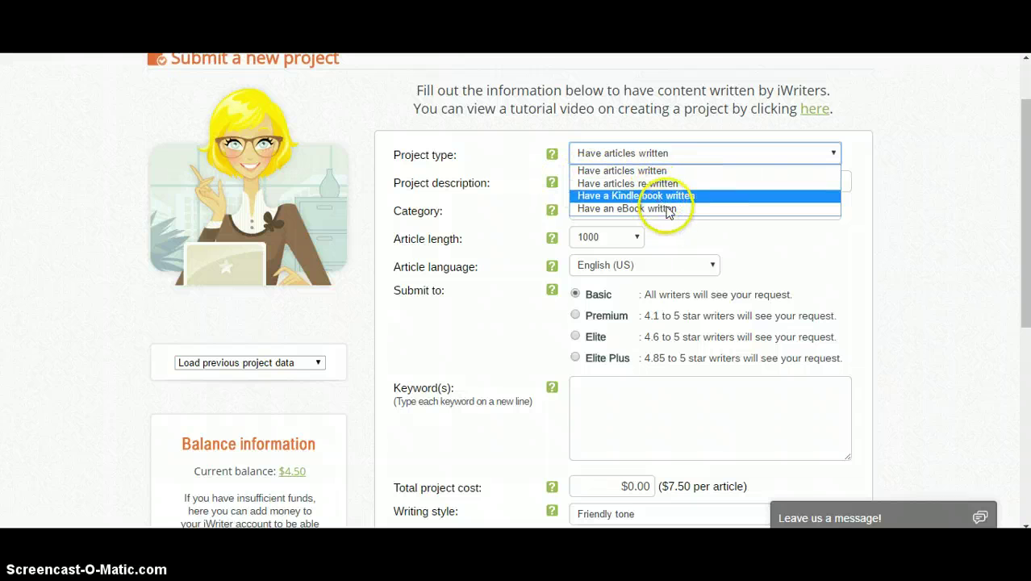
pyautogui.click(617, 171)
# Enter "Project - 1 - 5 Article 1000 Words" as the project description.
pyautogui.click(635, 184)
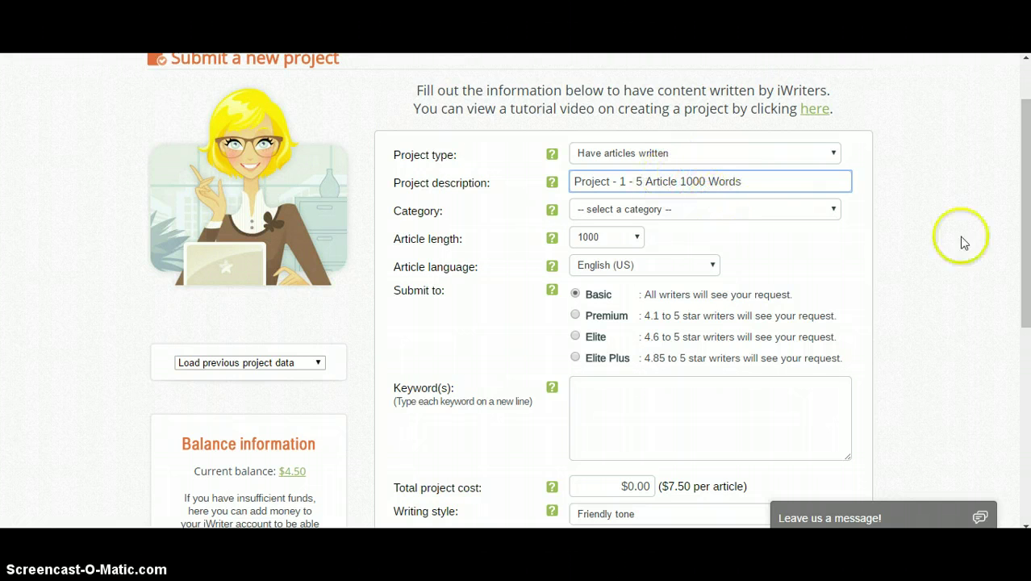
pyautogui.click(897, 202)
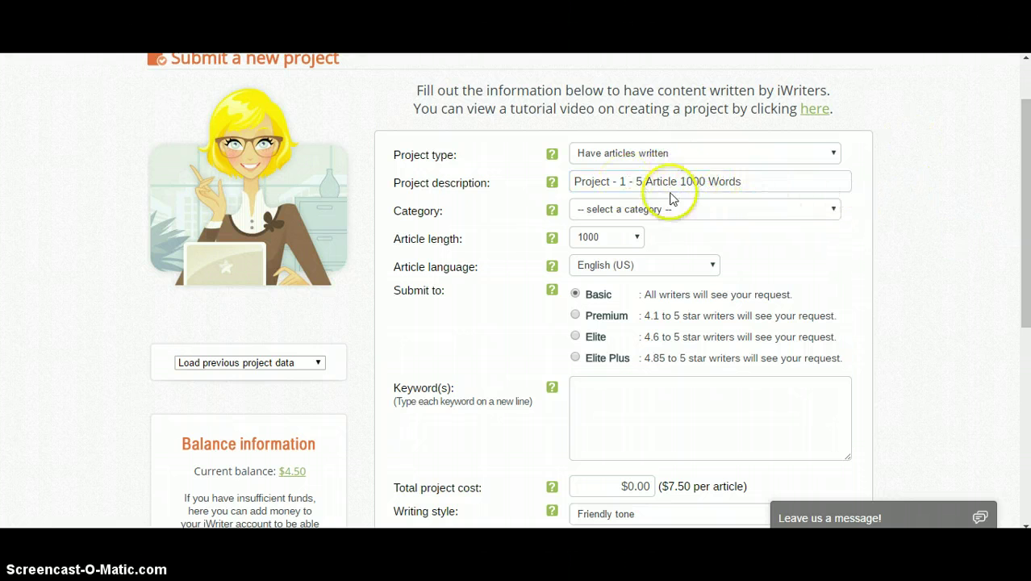
pyautogui.click(627, 181)
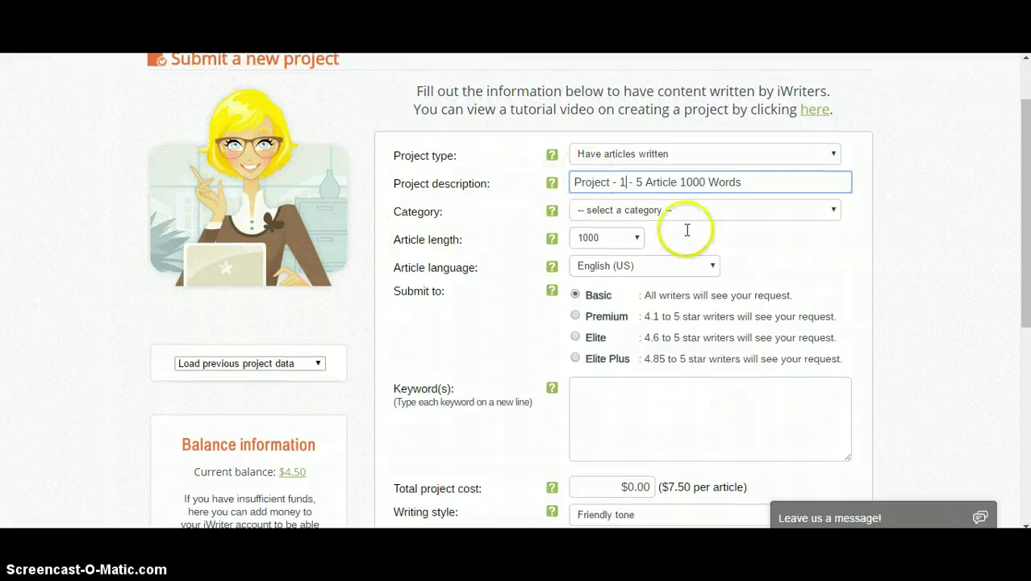
# Set the project category to Food and Drink.
pyautogui.click(675, 214)
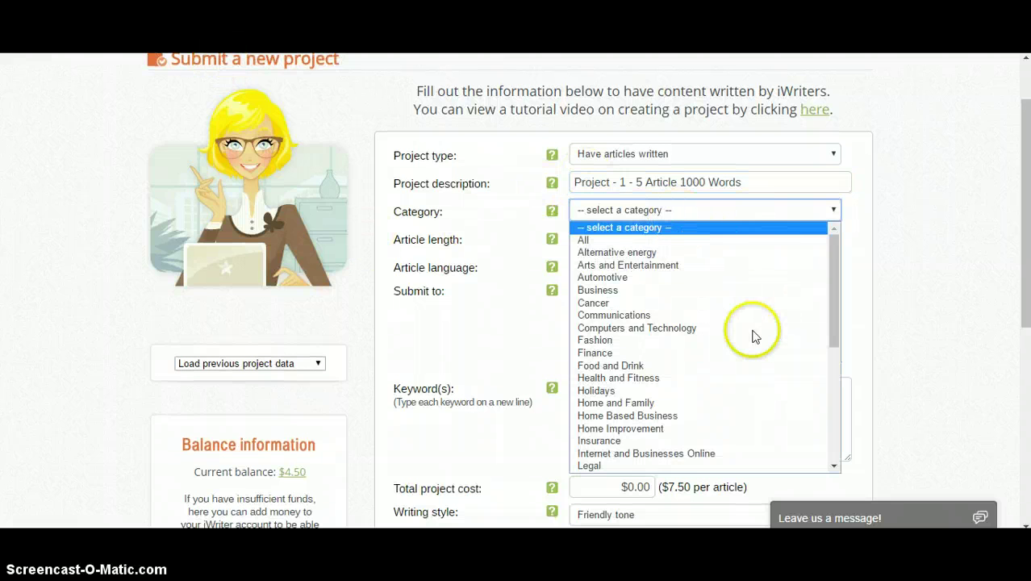
pyautogui.scroll(-4, 707, 359)
pyautogui.scroll(5, 689, 362)
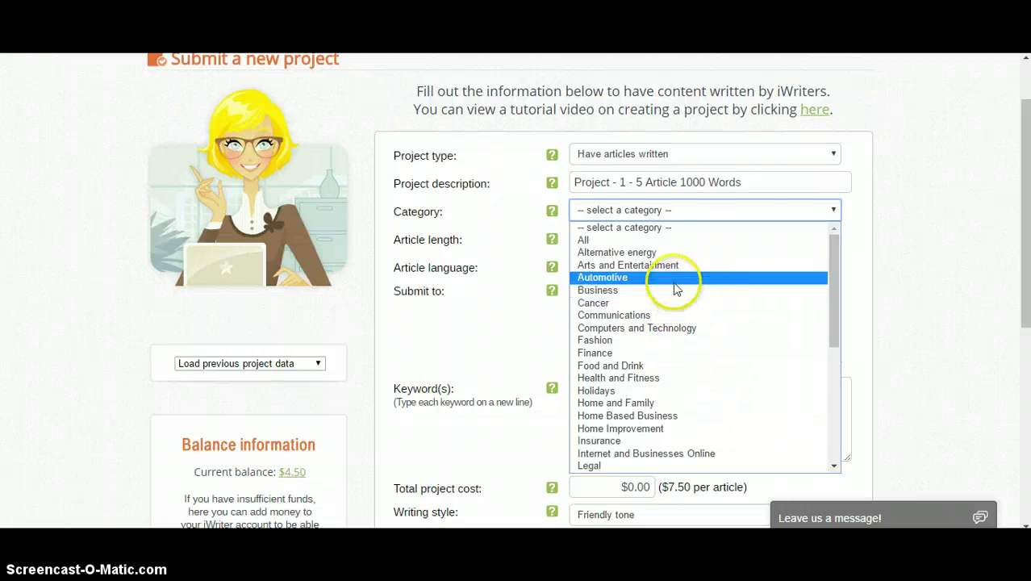
pyautogui.click(633, 368)
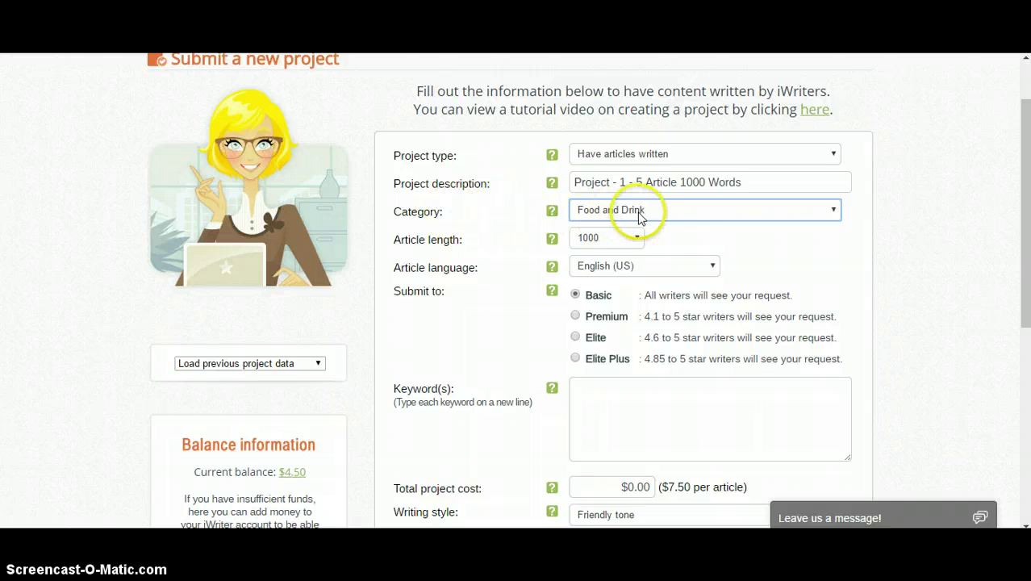
# Choose an article length of 1000 words and English (US) as the article language.
pyautogui.click(589, 237)
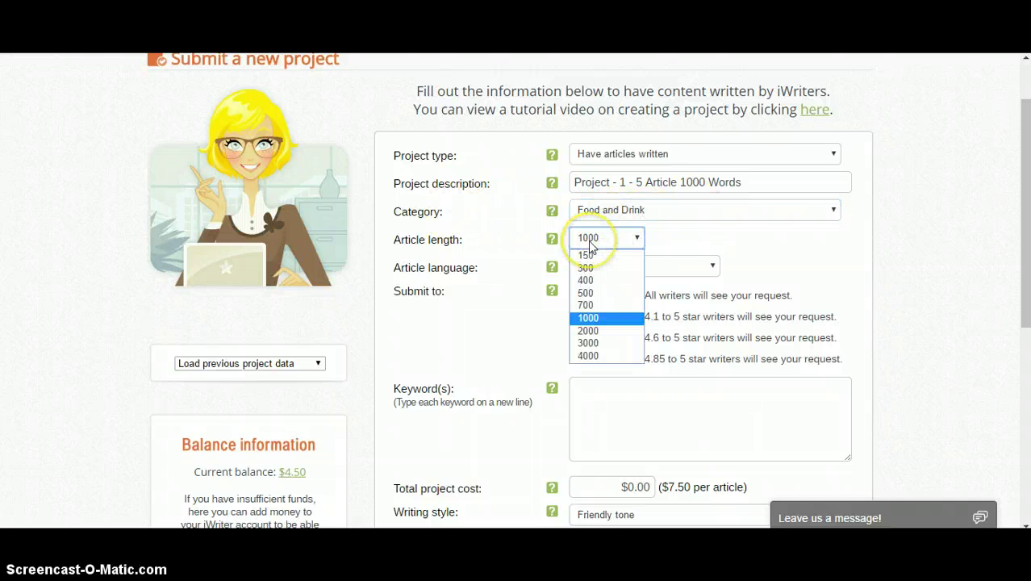
pyautogui.click(589, 317)
pyautogui.hotkey('alt', 'Down')
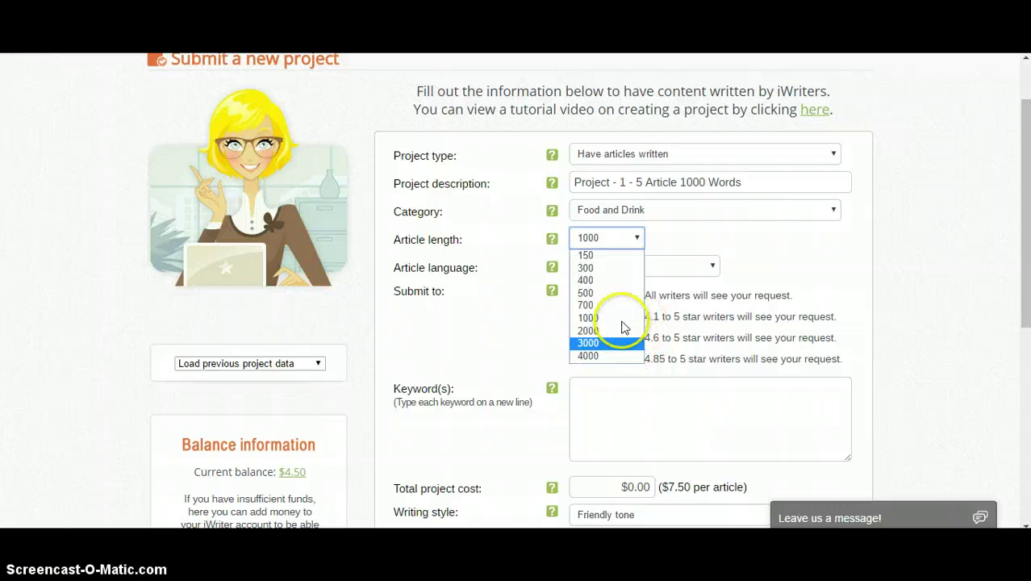
pyautogui.click(594, 323)
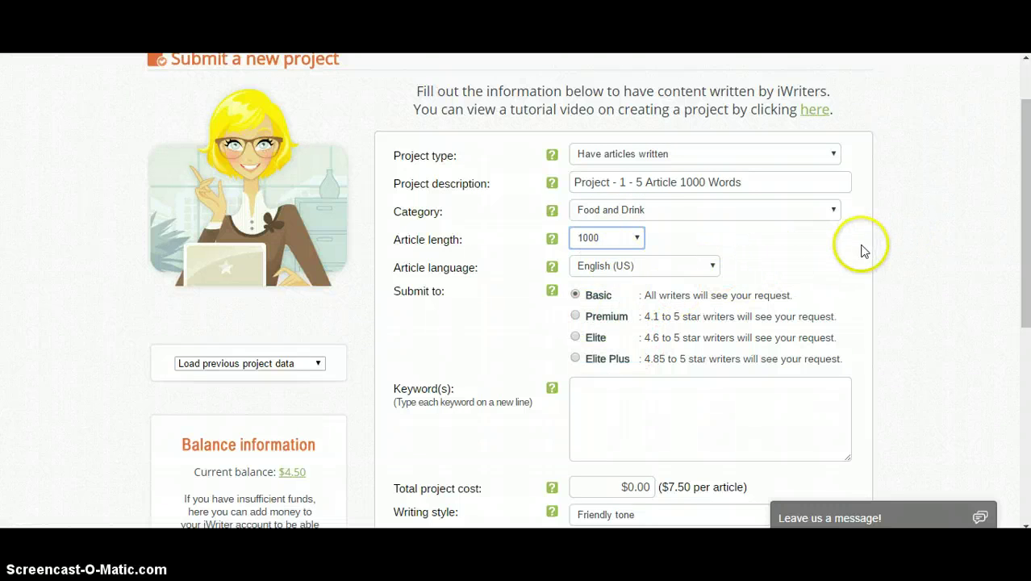
pyautogui.scroll(-1, 502, 253)
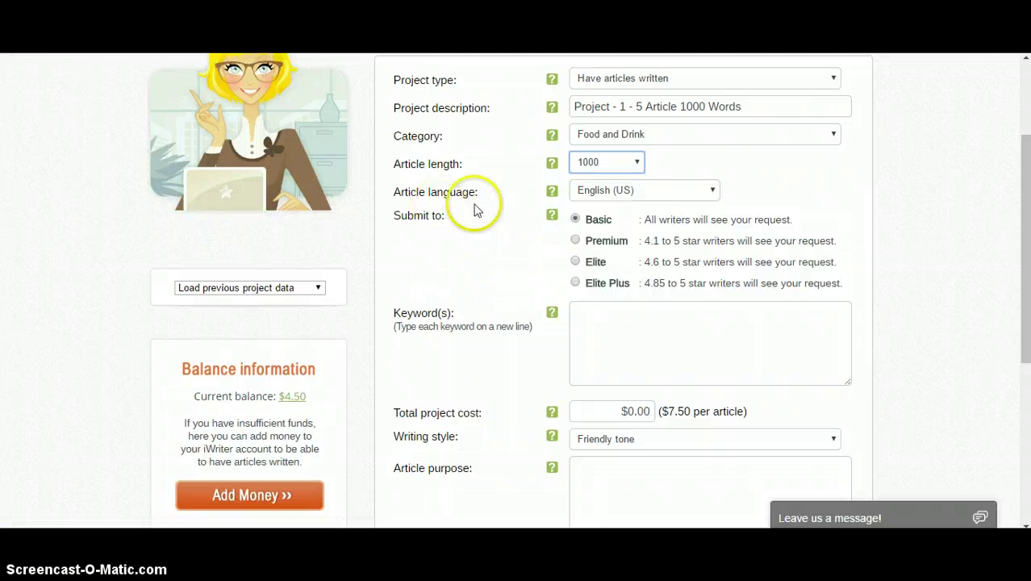
pyautogui.click(654, 197)
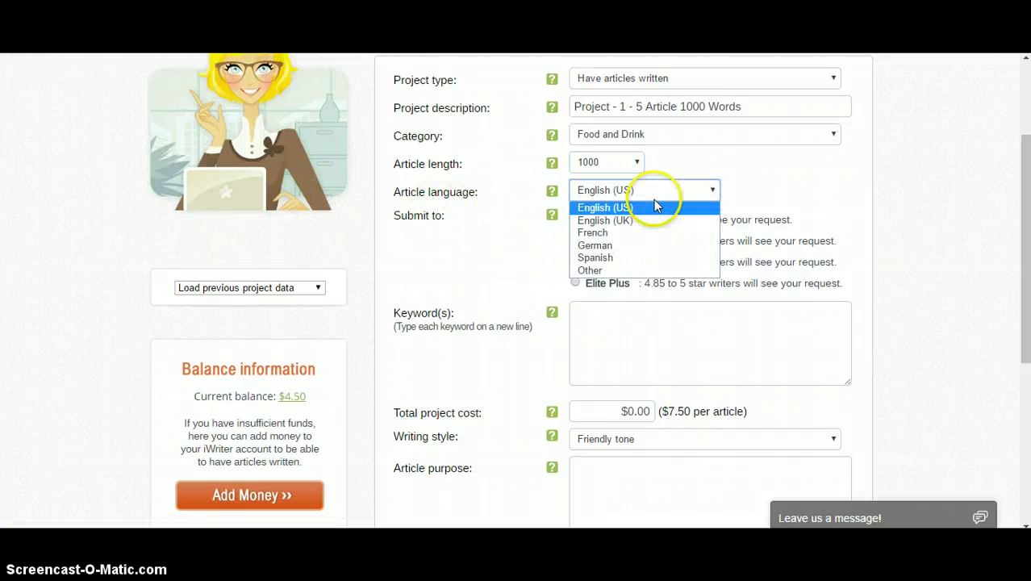
pyautogui.click(605, 207)
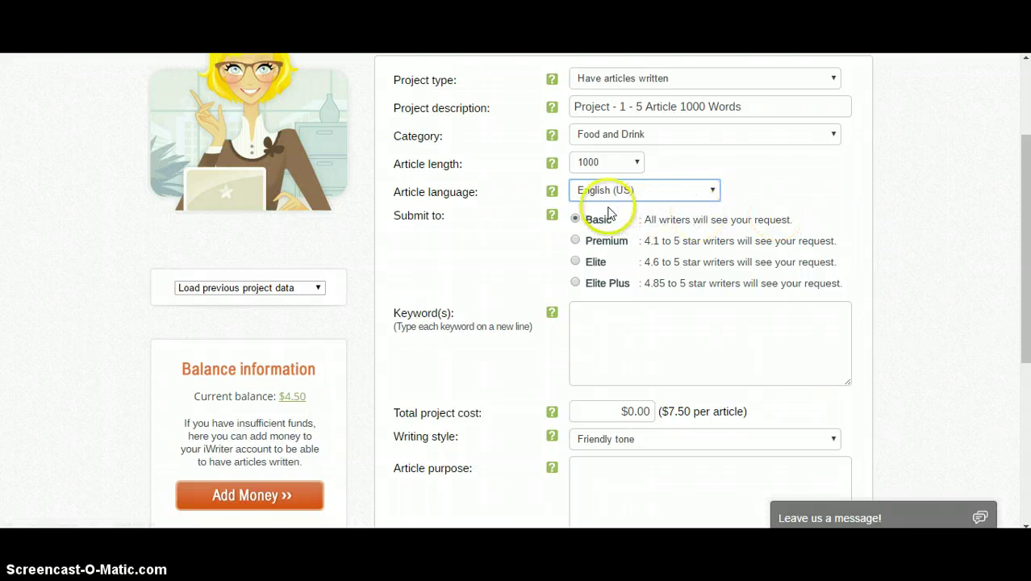
# Check the price per article for the Basic writer level.
pyautogui.scroll(-1, 896, 293)
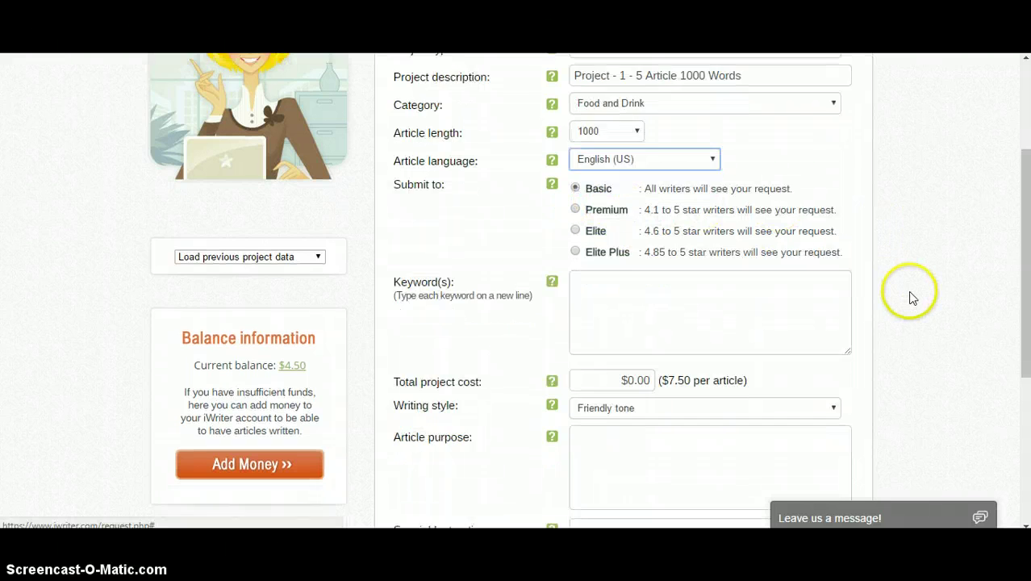
pyautogui.scroll(1, 911, 296)
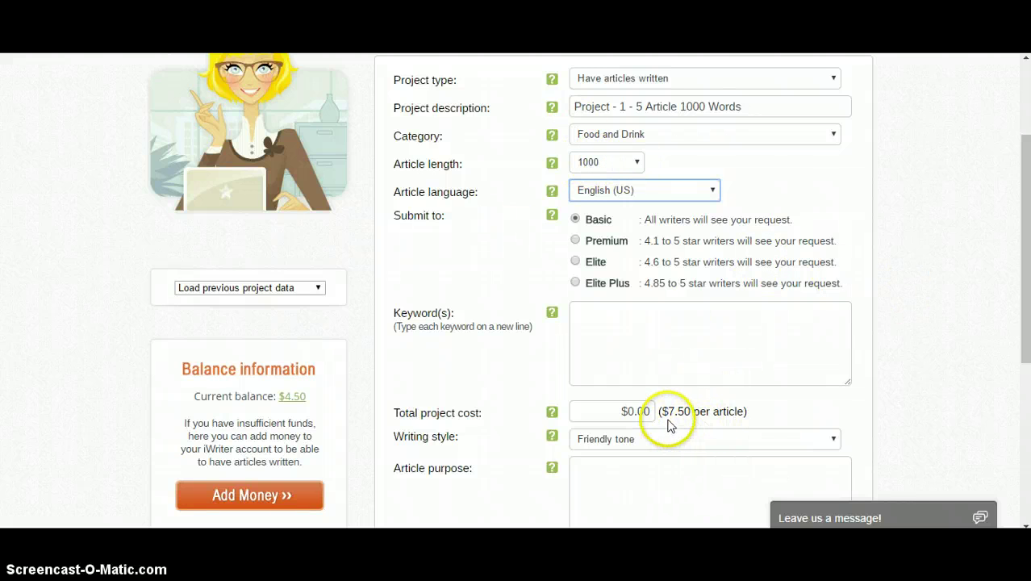
pyautogui.moveTo(669, 413); pyautogui.dragTo(704, 411)
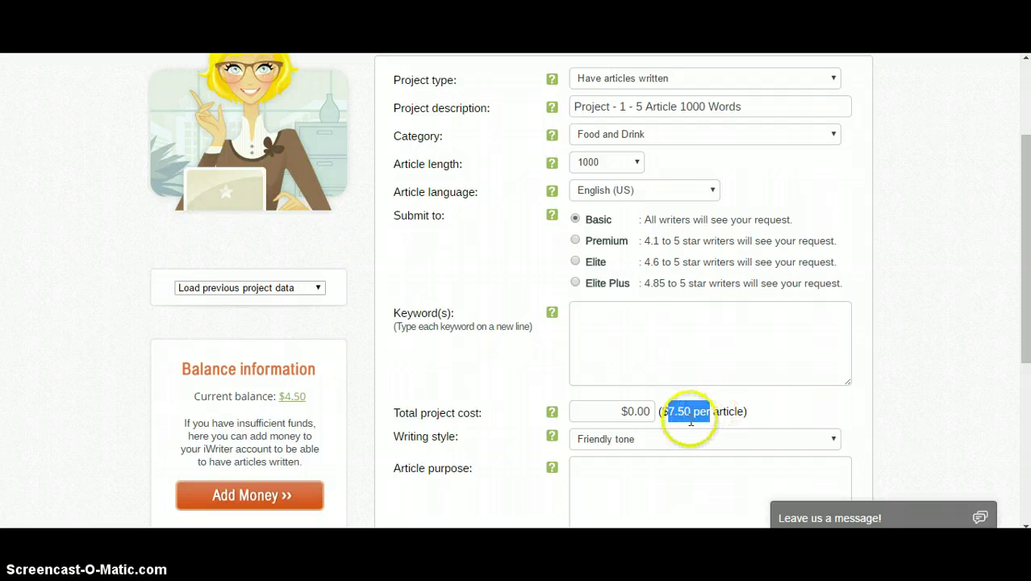
pyautogui.click(706, 418)
pyautogui.tripleClick(740, 413)
pyautogui.click(681, 411)
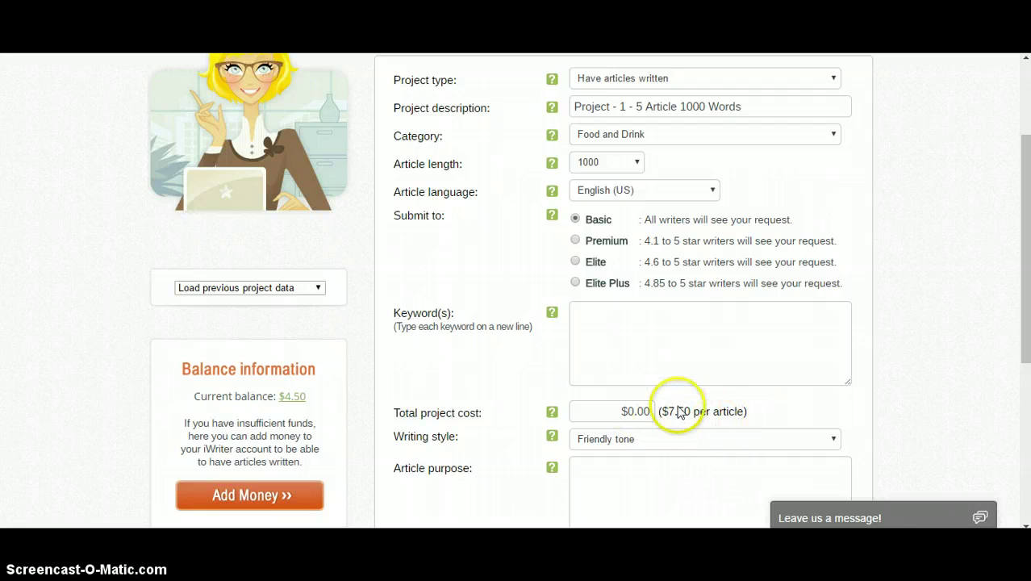
# Compare the minimum prices per article for the Premium, Elite and Elite Plus writer levels, and return the selection to Basic.
pyautogui.click(576, 241)
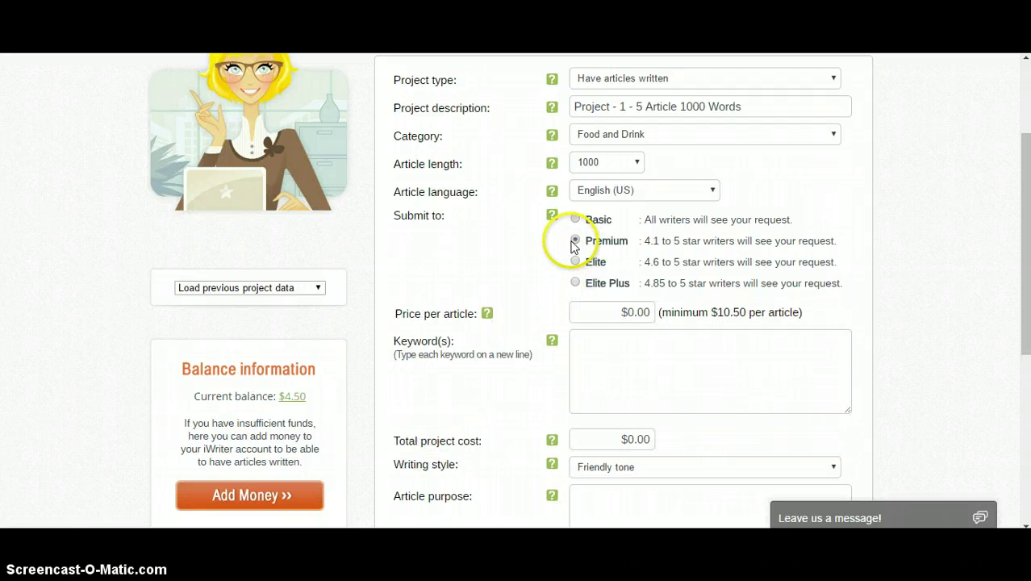
pyautogui.moveTo(710, 314); pyautogui.dragTo(752, 315)
pyautogui.click(775, 321)
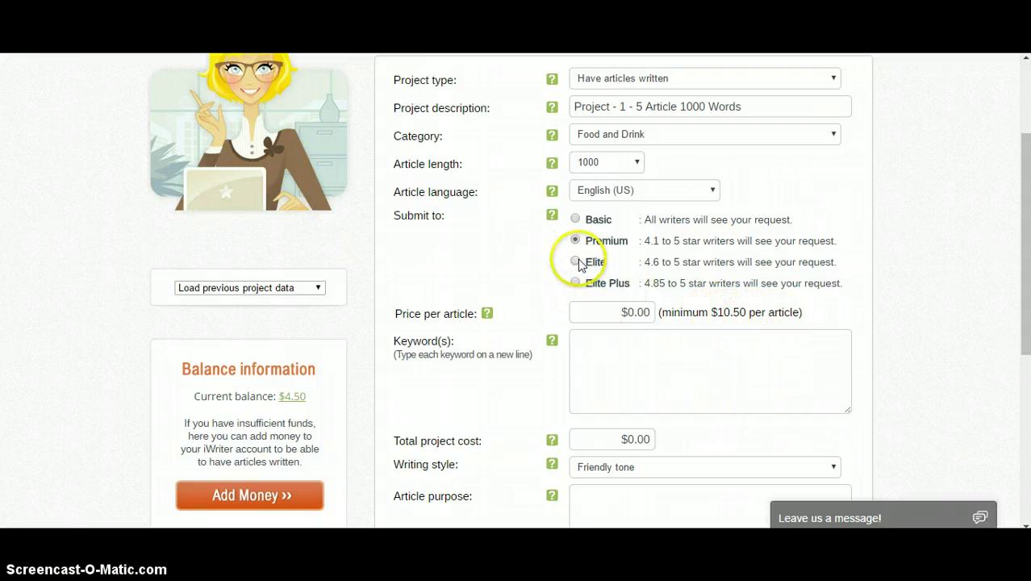
pyautogui.doubleClick(734, 313)
pyautogui.click(746, 313)
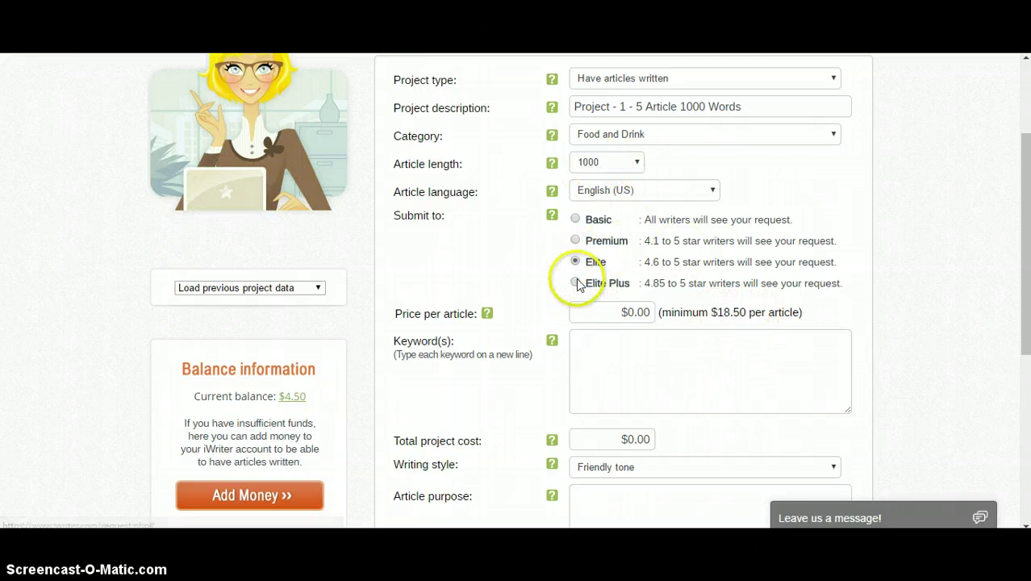
pyautogui.doubleClick(734, 315)
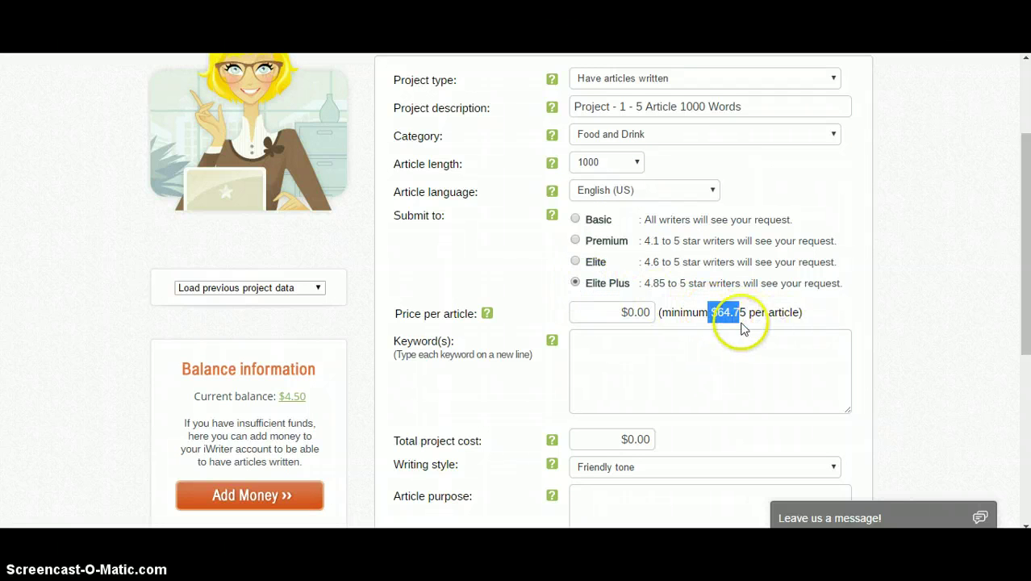
pyautogui.click(736, 319)
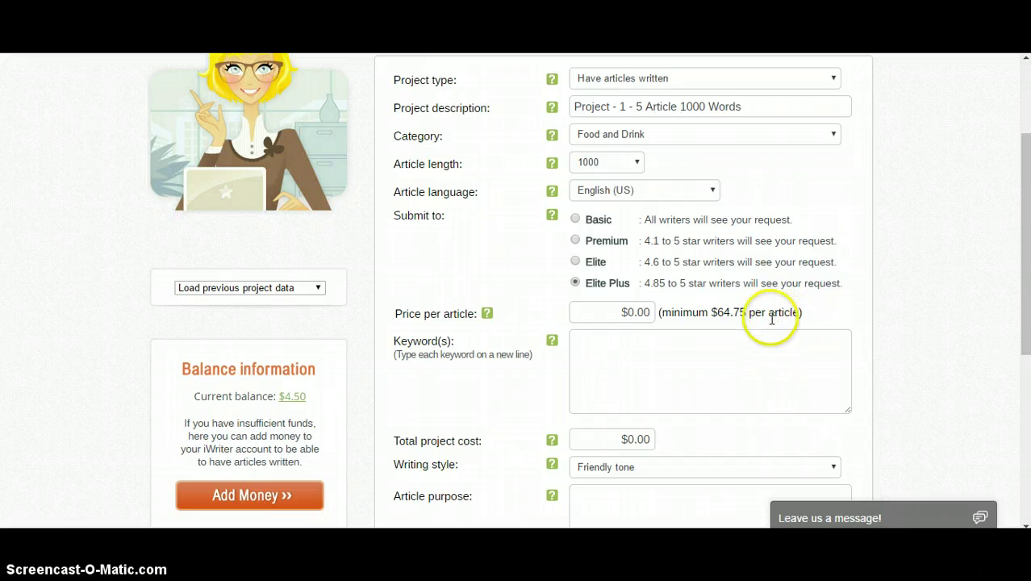
pyautogui.click(576, 220)
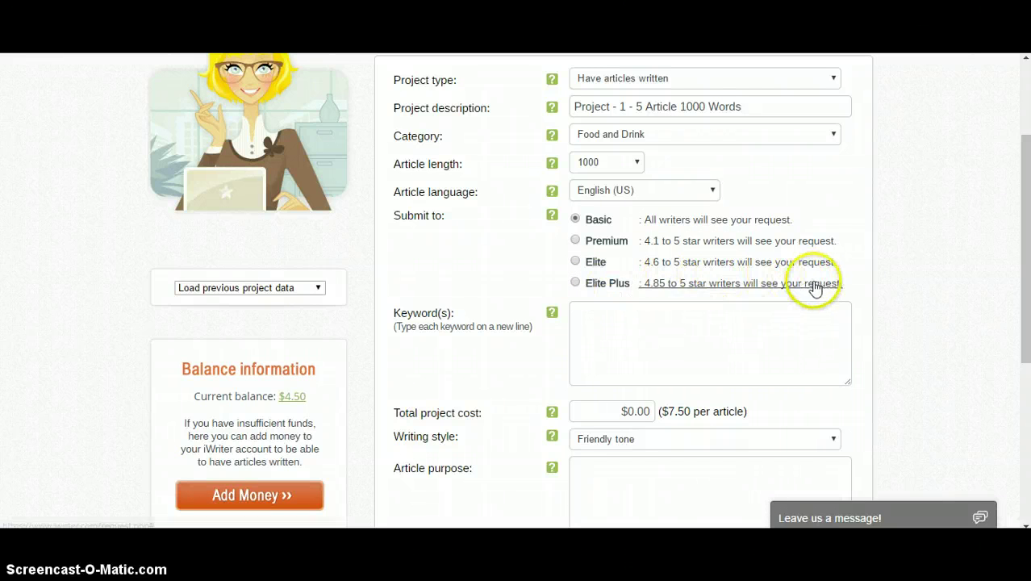
# Recheck the Elite Plus minimum price per article and set the project back to Basic writers.
pyautogui.click(576, 283)
pyautogui.moveTo(713, 313); pyautogui.dragTo(742, 316)
pyautogui.click(735, 316)
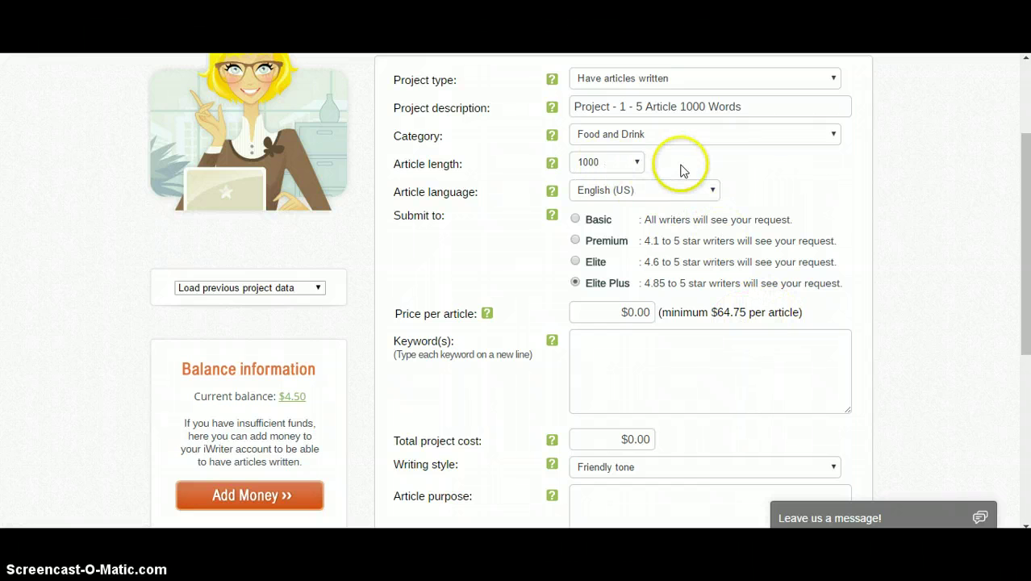
pyautogui.click(575, 219)
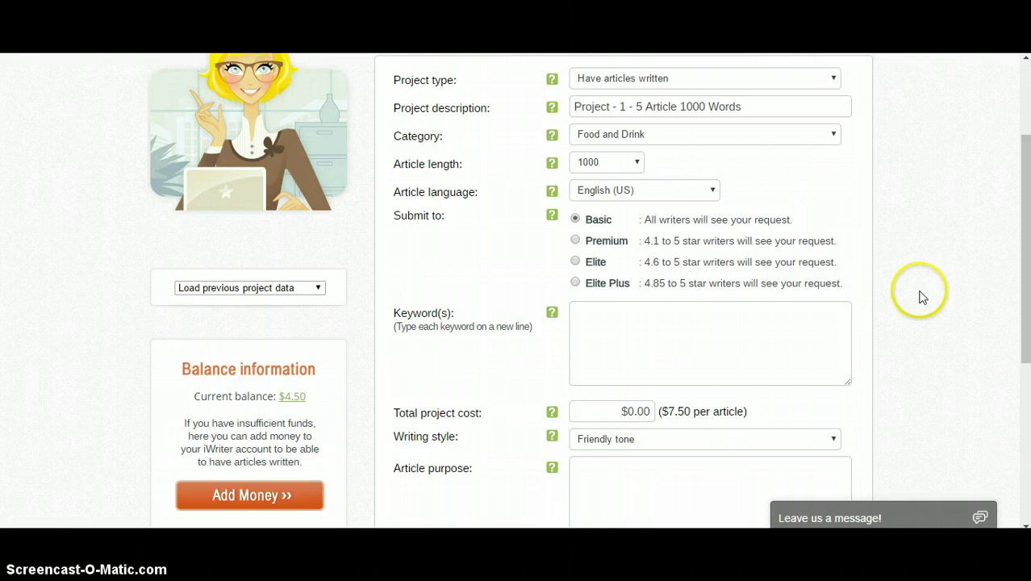
# Enter the keywords "Best Juicer in 2017" and "Top coffee machine" on separate lines.
pyautogui.scroll(1, 548, 276)
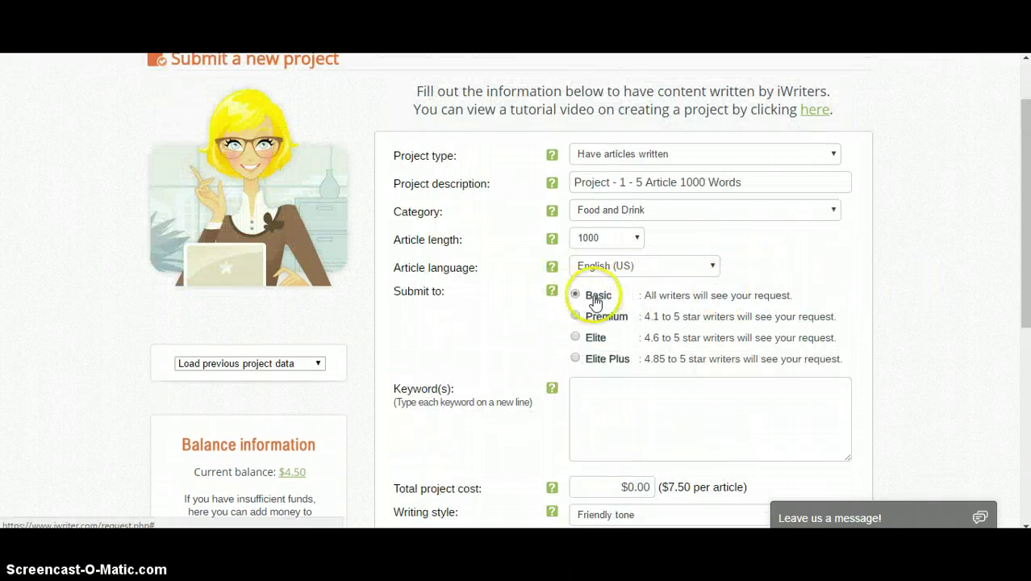
pyautogui.scroll(-1, 774, 355)
pyautogui.click(653, 352)
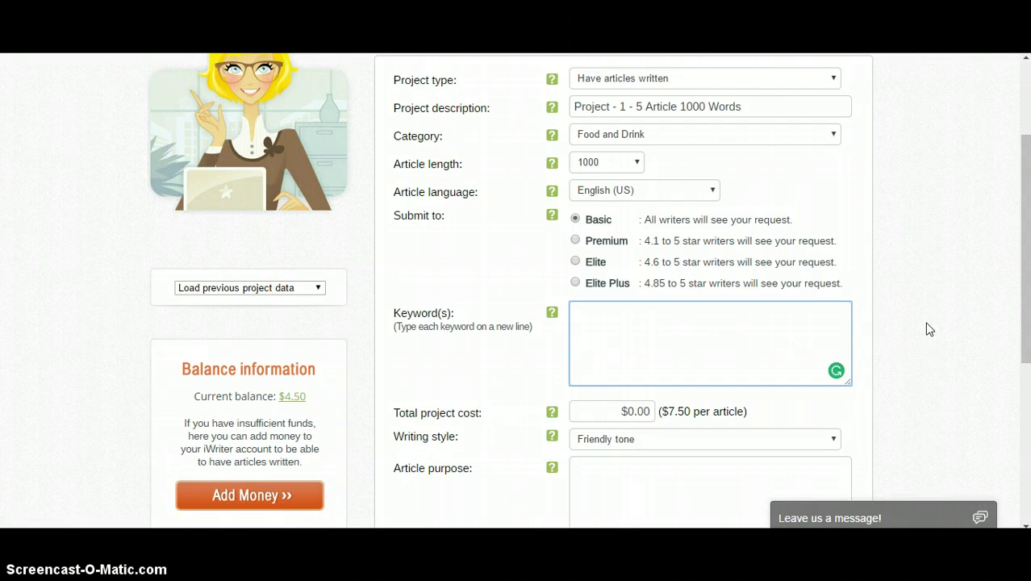
pyautogui.write('B')
pyautogui.write('est Juicer in ')
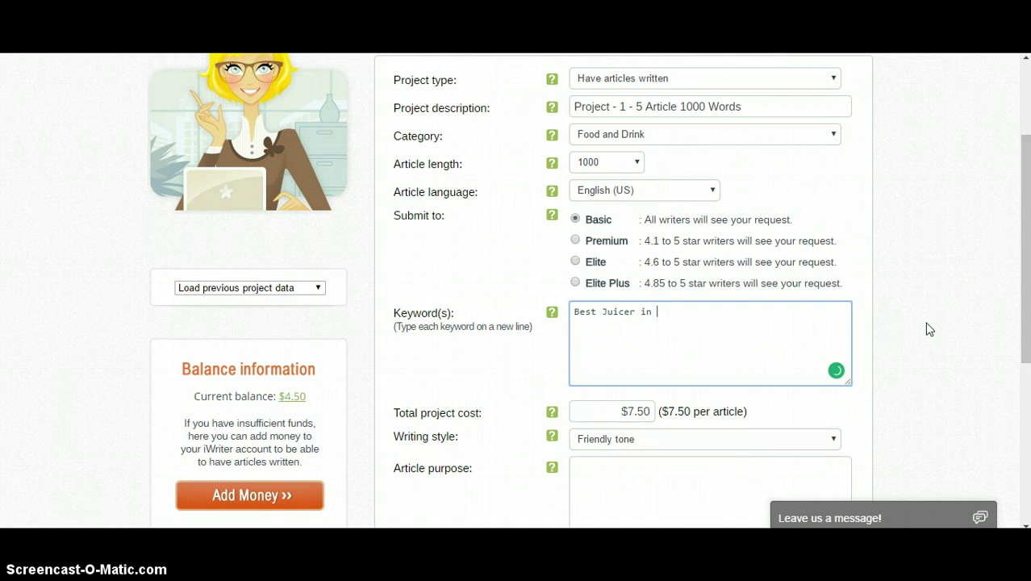
pyautogui.write('201')
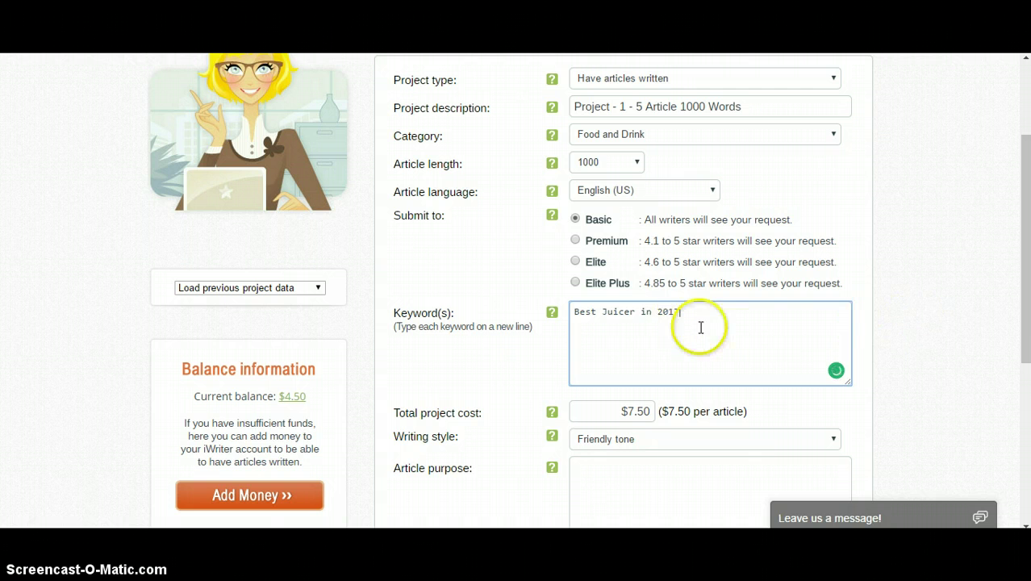
pyautogui.write('7')
pyautogui.press('Return')
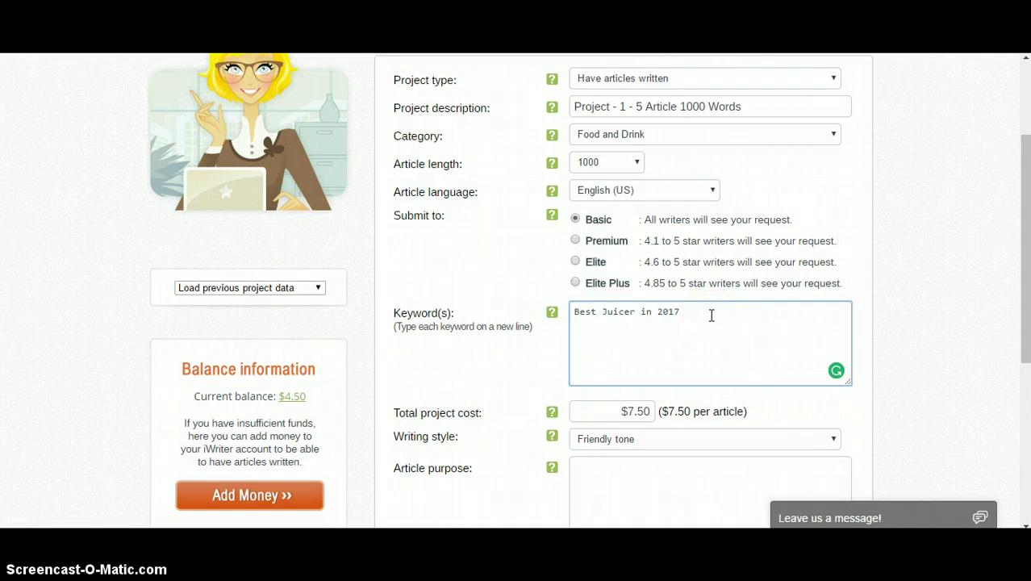
pyautogui.write('Top coffee machine')
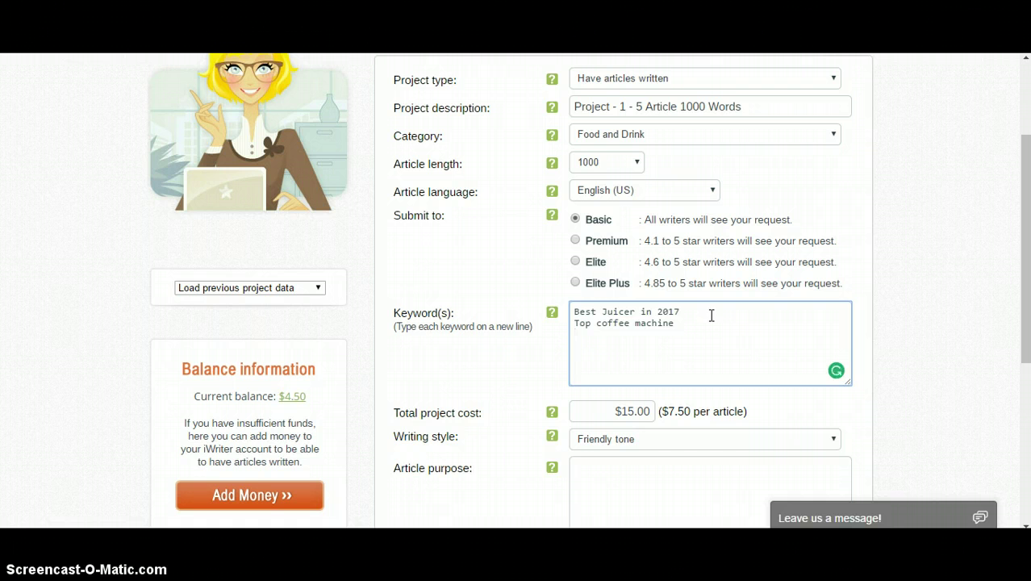
pyautogui.moveTo(694, 326); pyautogui.dragTo(580, 337)
pyautogui.click(648, 333)
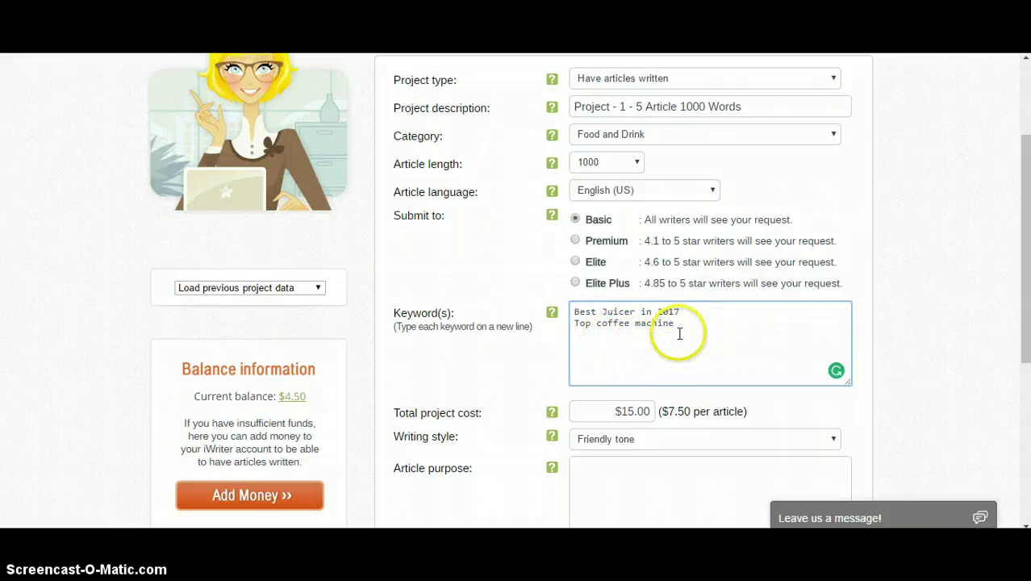
# Review the two keyword lines and the price charged per article.
pyautogui.moveTo(692, 311); pyautogui.dragTo(574, 312)
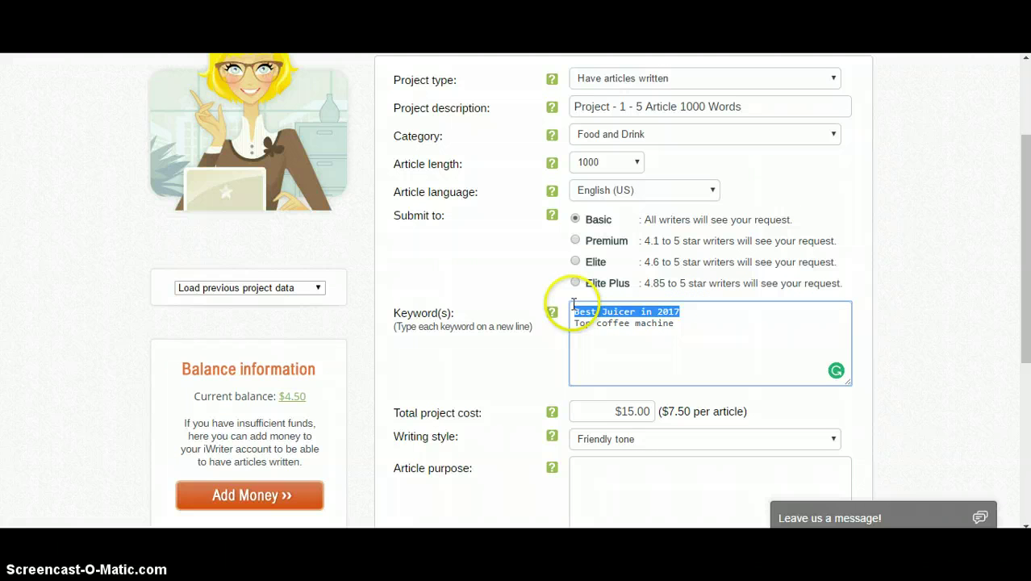
pyautogui.click(682, 331)
pyautogui.moveTo(682, 332); pyautogui.dragTo(520, 321)
pyautogui.click(629, 345)
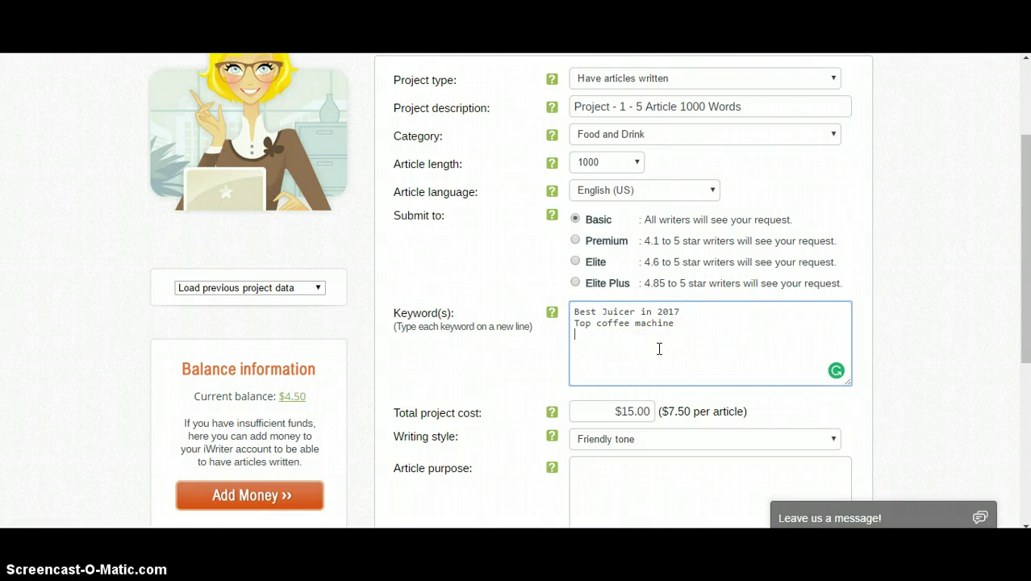
pyautogui.click(665, 348)
pyautogui.moveTo(710, 325); pyautogui.dragTo(572, 312)
pyautogui.click(647, 380)
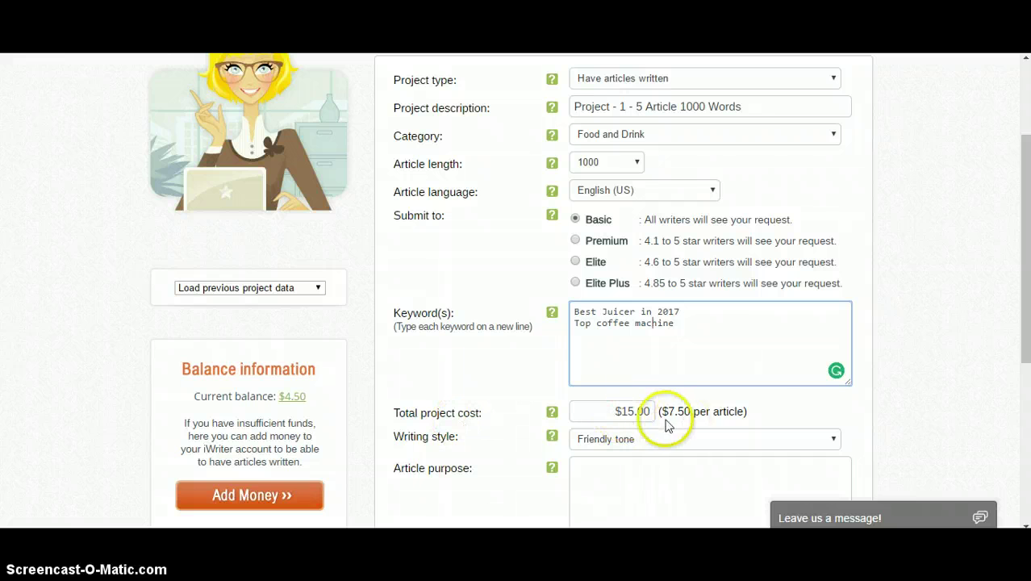
pyautogui.moveTo(669, 413); pyautogui.dragTo(684, 413)
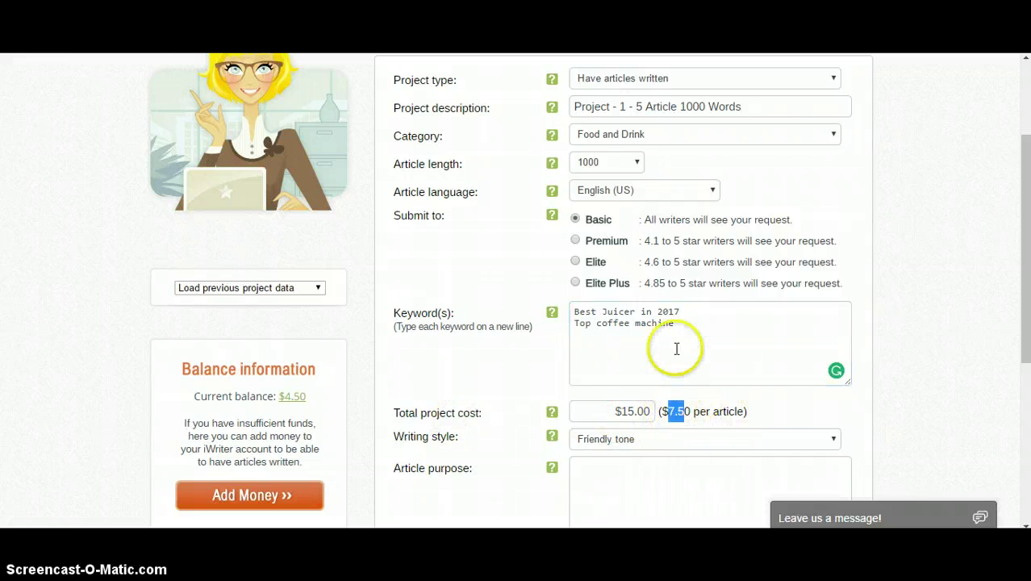
pyautogui.moveTo(690, 322); pyautogui.dragTo(586, 315)
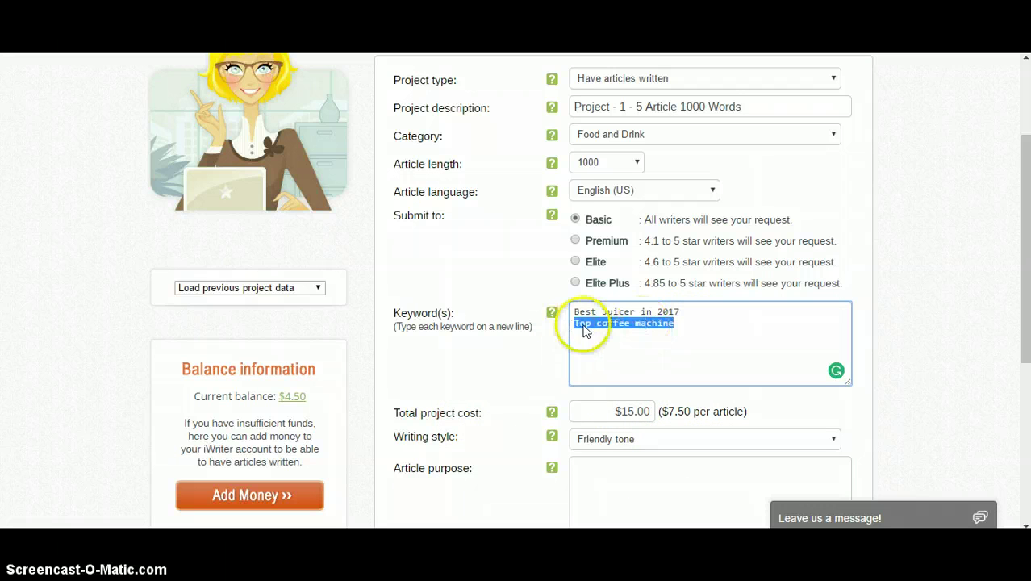
pyautogui.click(636, 311)
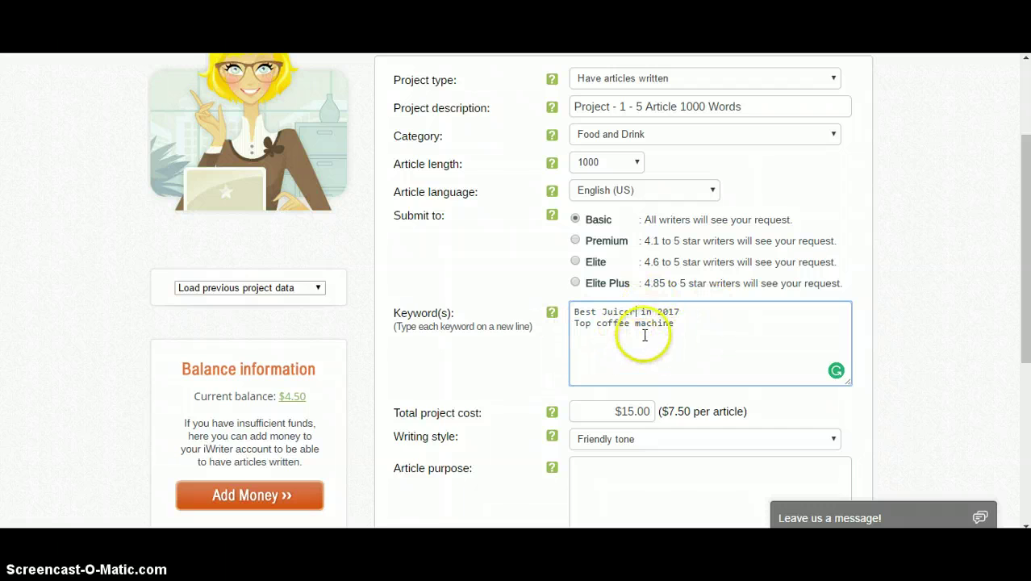
# Check the available writing styles and select Friendly tone for the project.
pyautogui.scroll(-2, 904, 353)
pyautogui.scroll(-1, 775, 340)
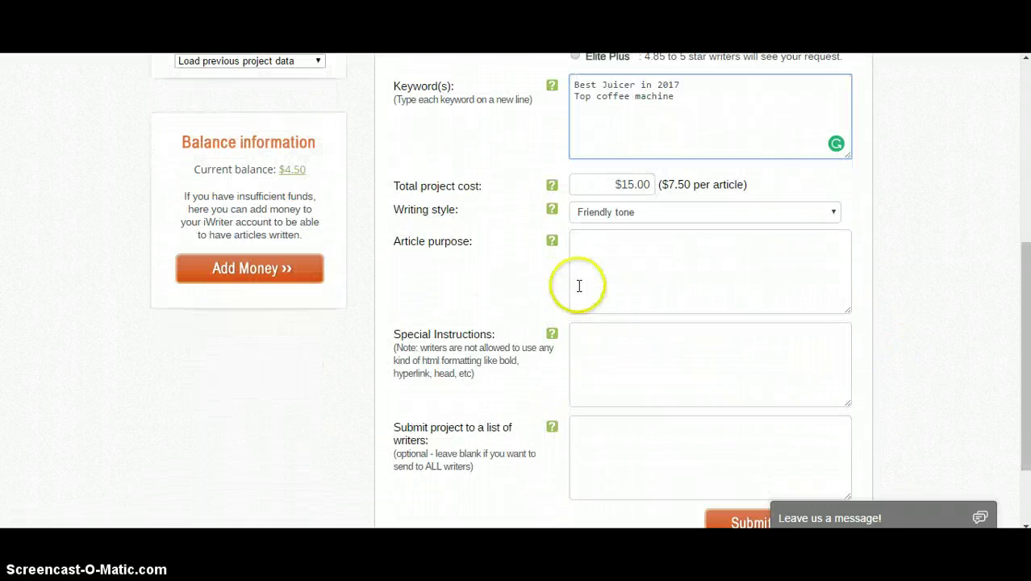
pyautogui.click(607, 213)
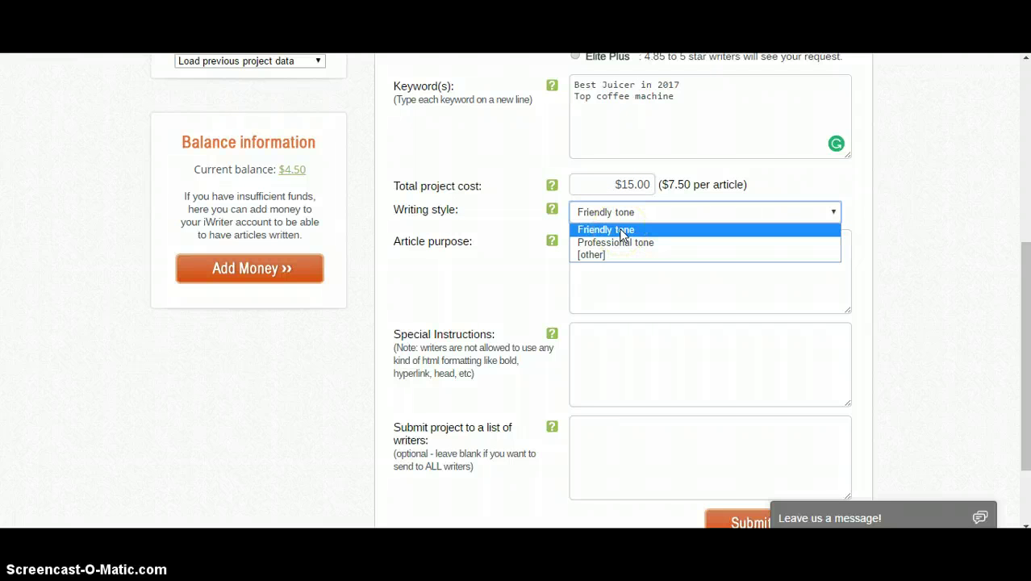
pyautogui.click(955, 285)
pyautogui.scroll(1, 959, 286)
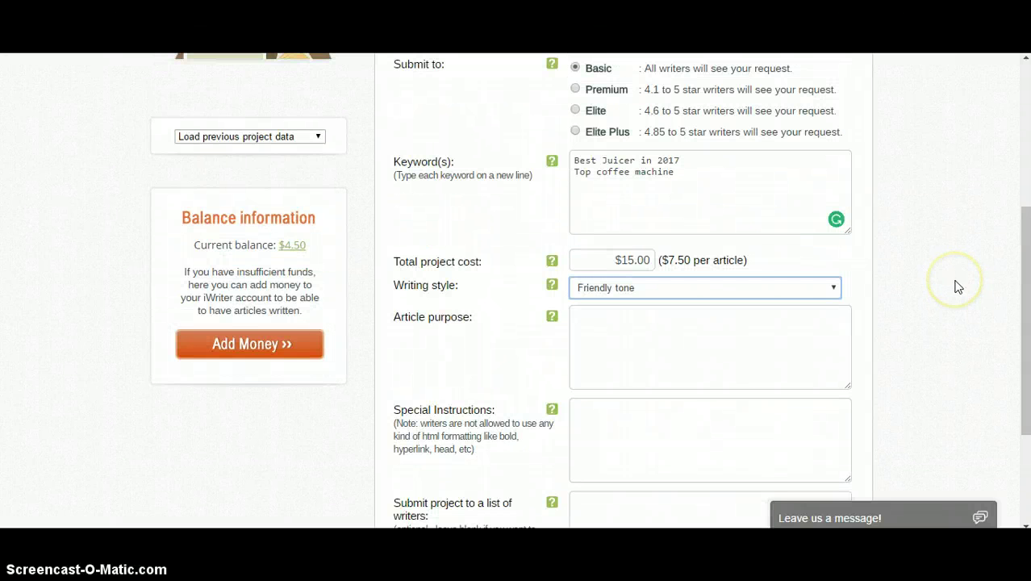
pyautogui.scroll(1, 751, 322)
pyautogui.scroll(-1, 658, 331)
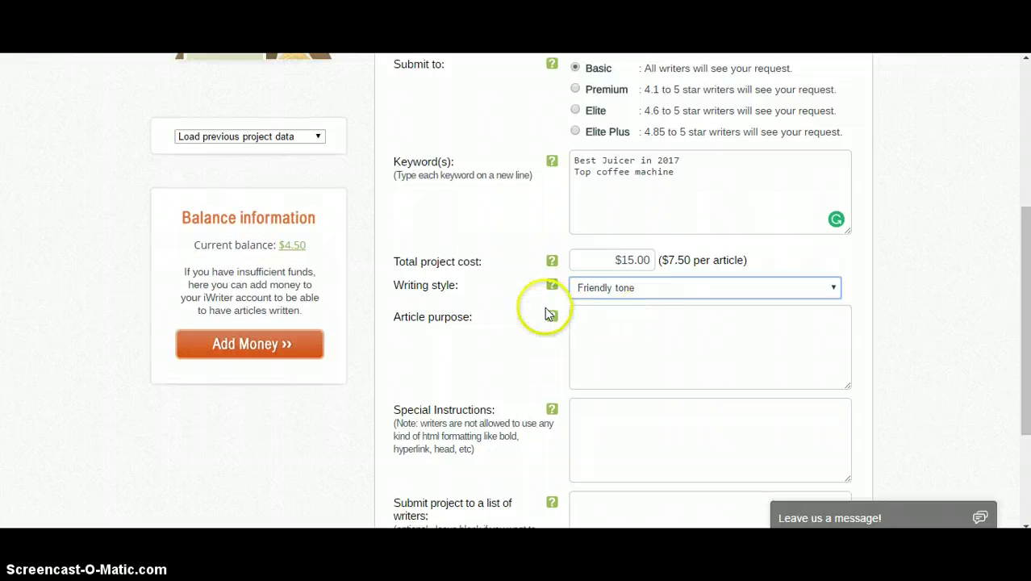
pyautogui.click(655, 287)
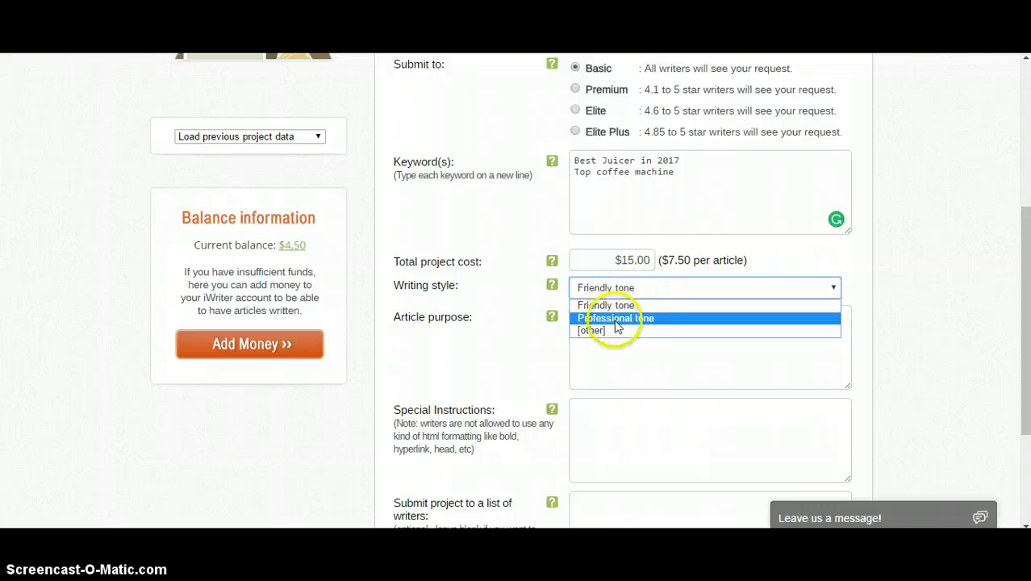
pyautogui.click(593, 305)
pyautogui.scroll(-1, 690, 292)
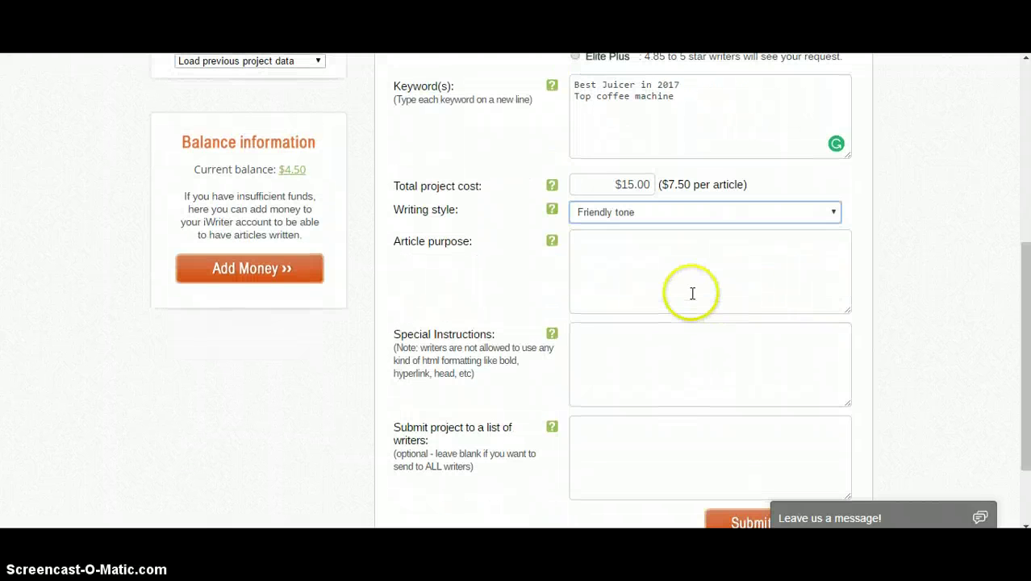
# Enter the article purpose "I will publish the articles on my drink related blog.".
pyautogui.click(580, 304)
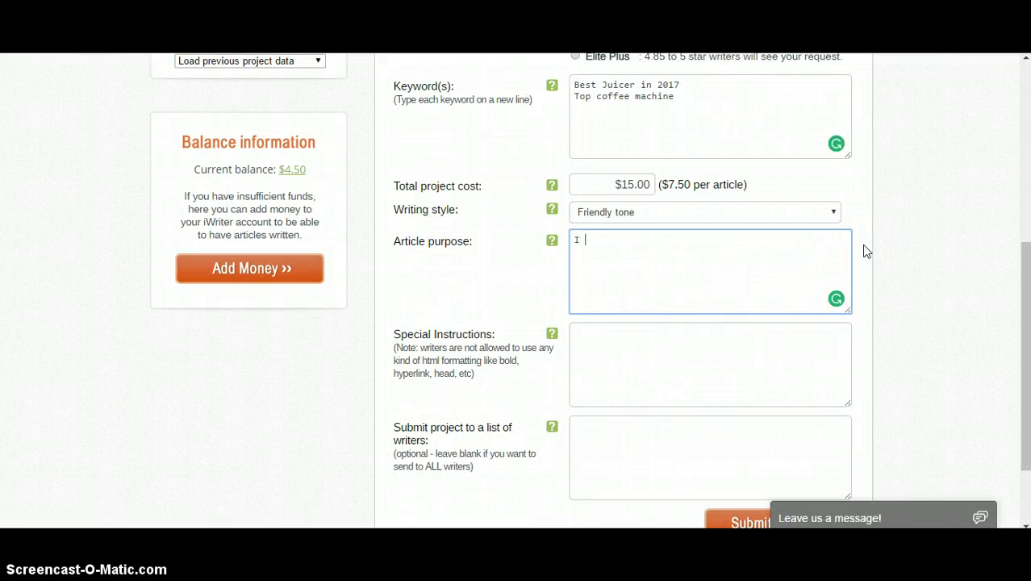
pyautogui.write('I will publish the articles o')
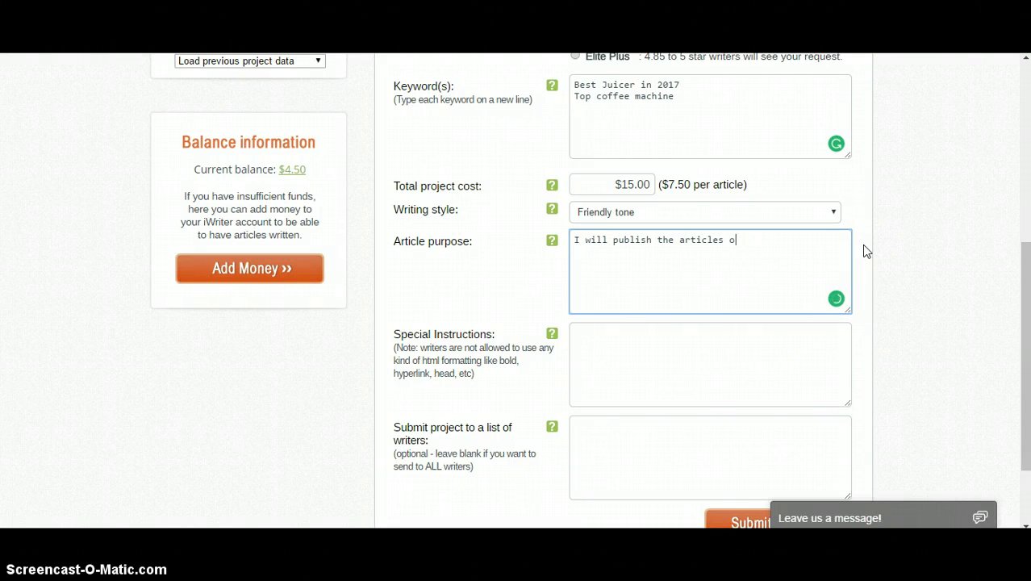
pyautogui.write('n my drink related blog')
pyautogui.press('BackSpace')
pyautogui.write('.')
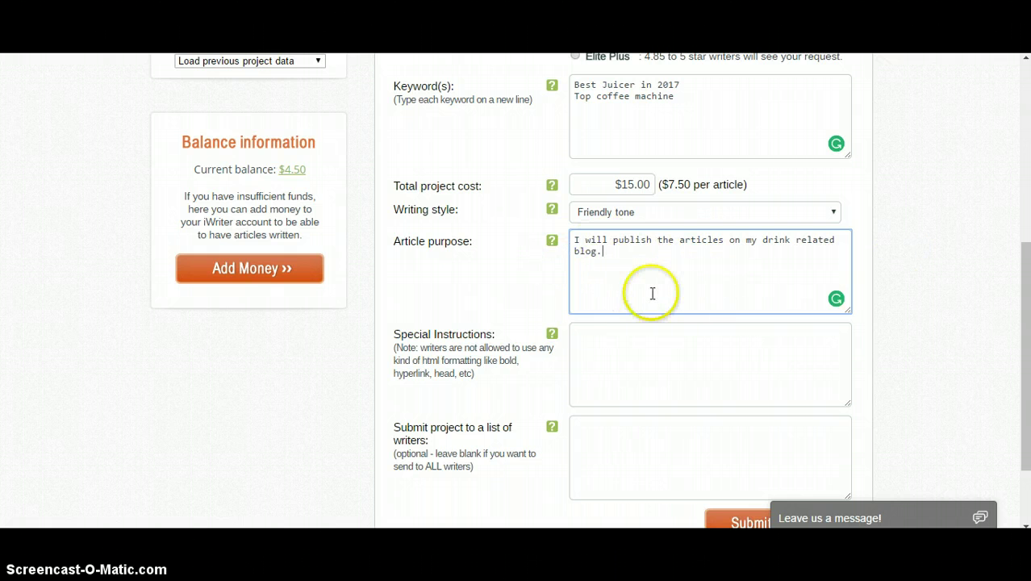
pyautogui.hotkey('shift', 'Left')
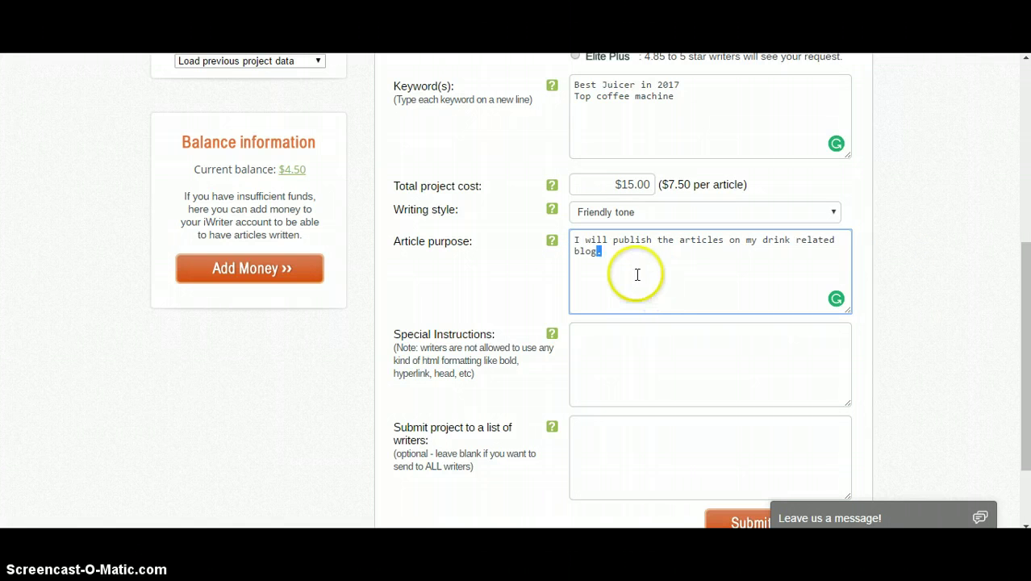
pyautogui.hotkey('ctrl', 'a')
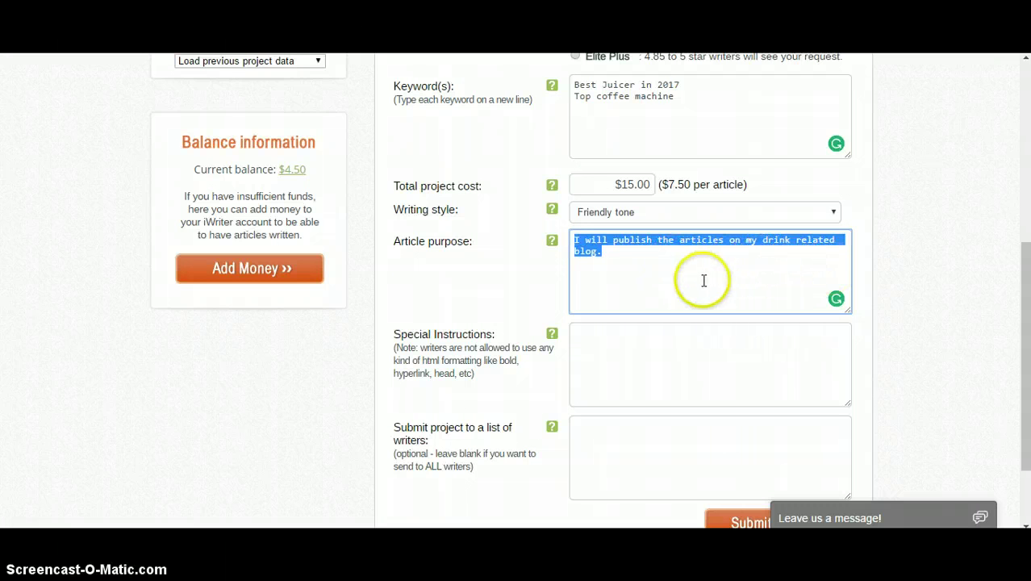
pyautogui.click(960, 265)
# Enter the special instructions "I want my article to be copy scape free no plagiarism or no error in grammar" and "Please follow the format and instructions given:".
pyautogui.scroll(-2, 851, 293)
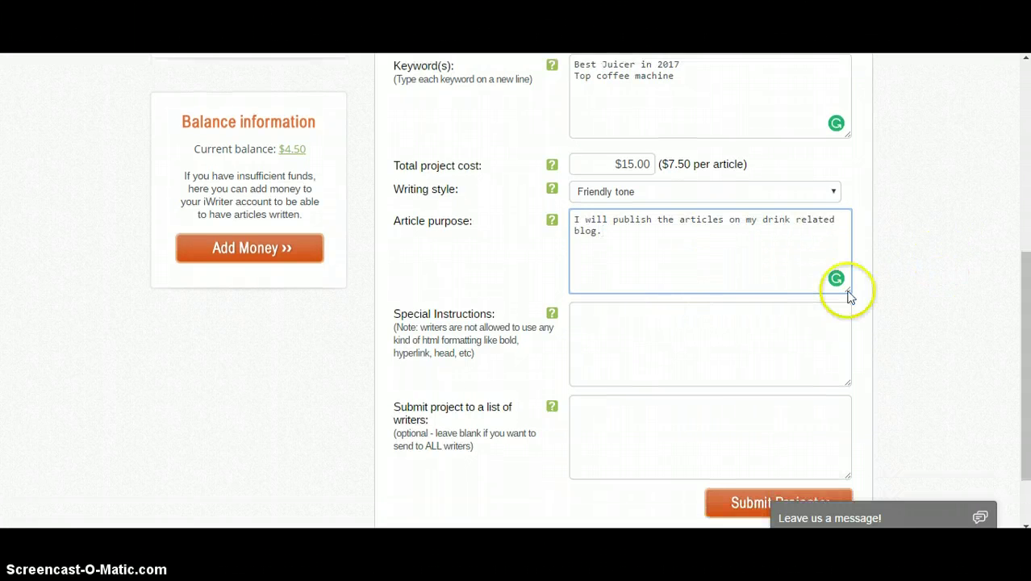
pyautogui.click(694, 288)
pyautogui.scroll(1, 916, 291)
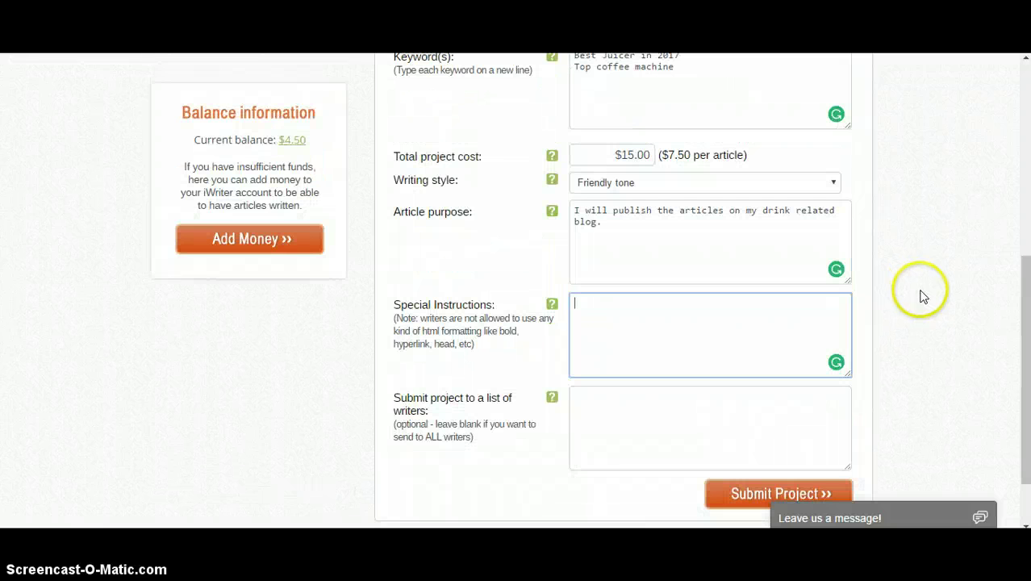
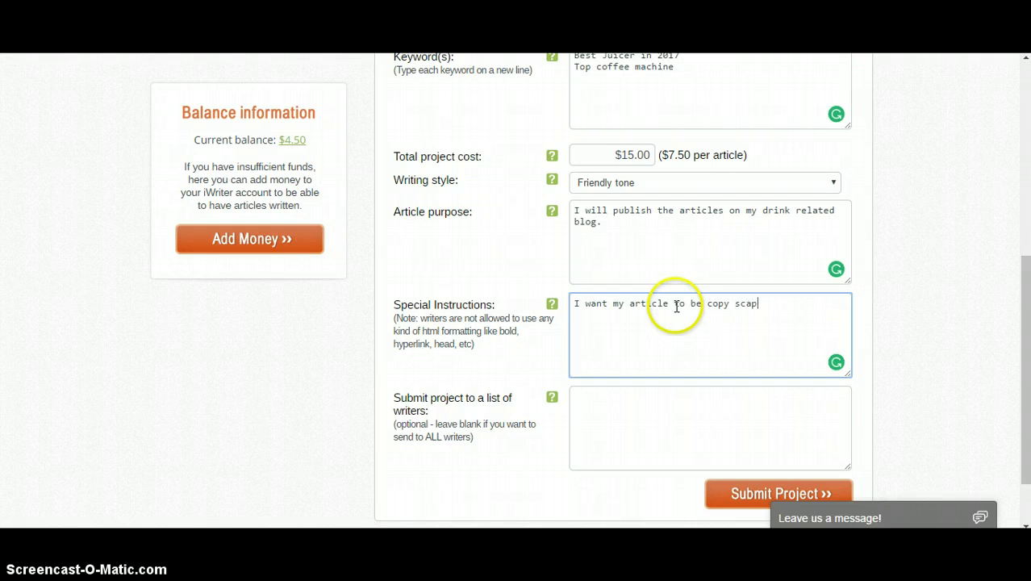
pyautogui.write('y scape free')
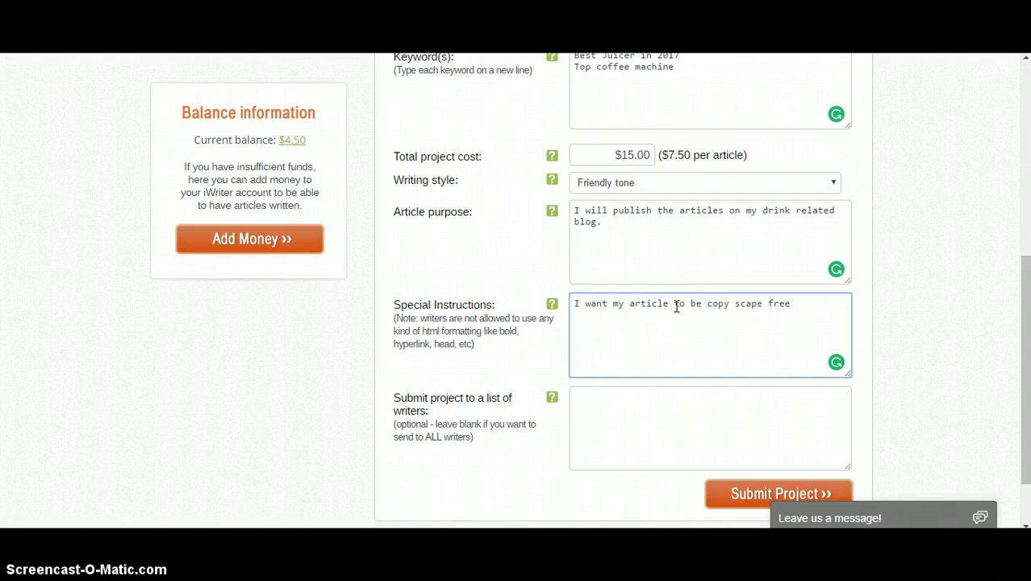
pyautogui.write(' no plagarism or no error in grammar')
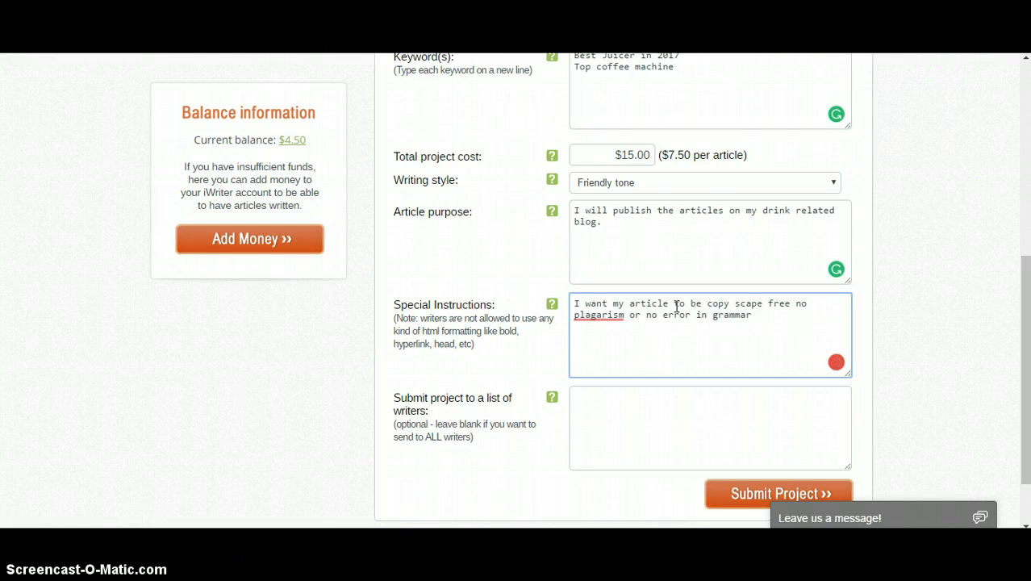
pyautogui.click(587, 315)
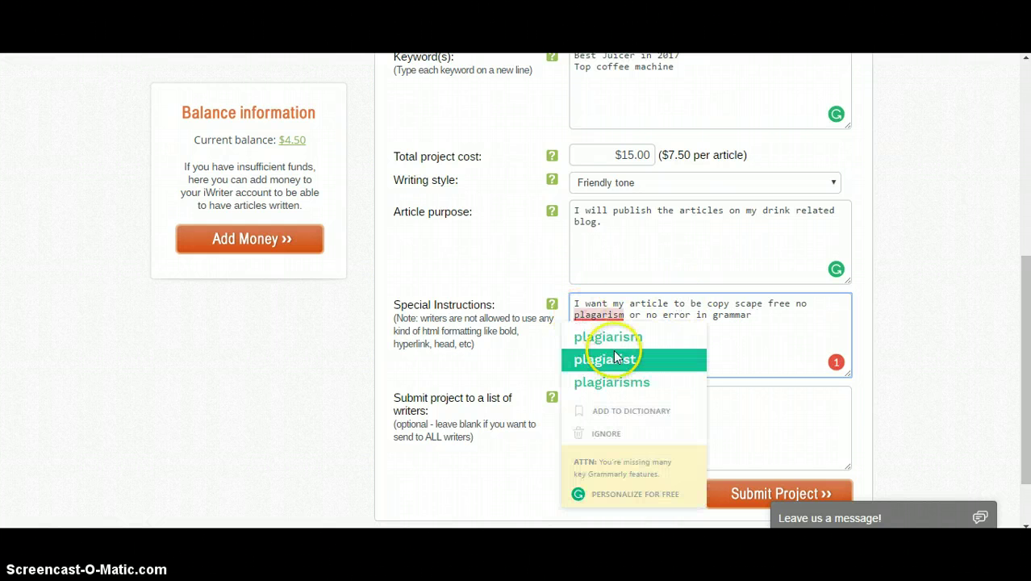
pyautogui.click(613, 339)
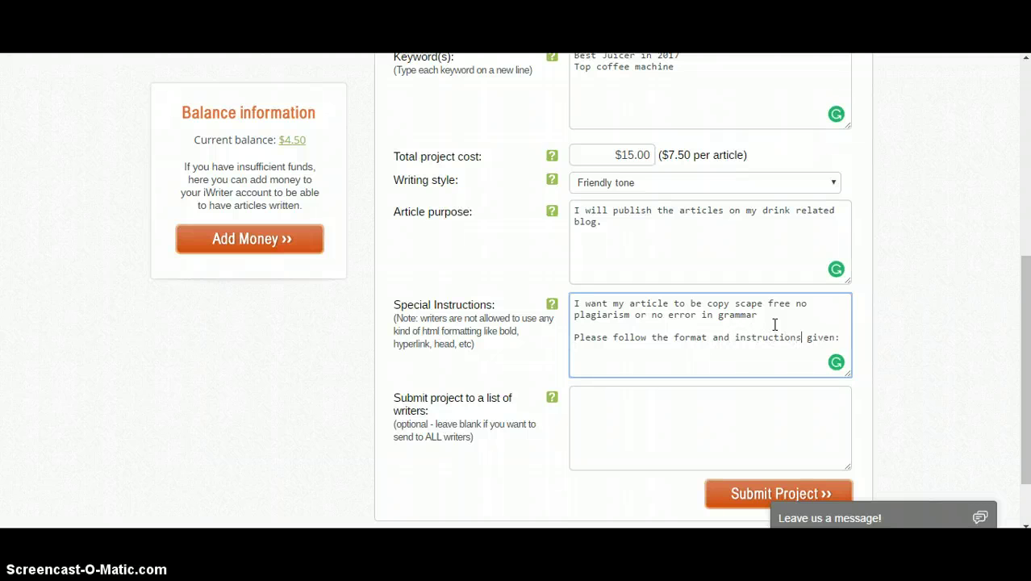
# Add a new paragraph to the special instructions: "If you don;t follow my instructions, I will not approve your article.".
pyautogui.click(779, 339)
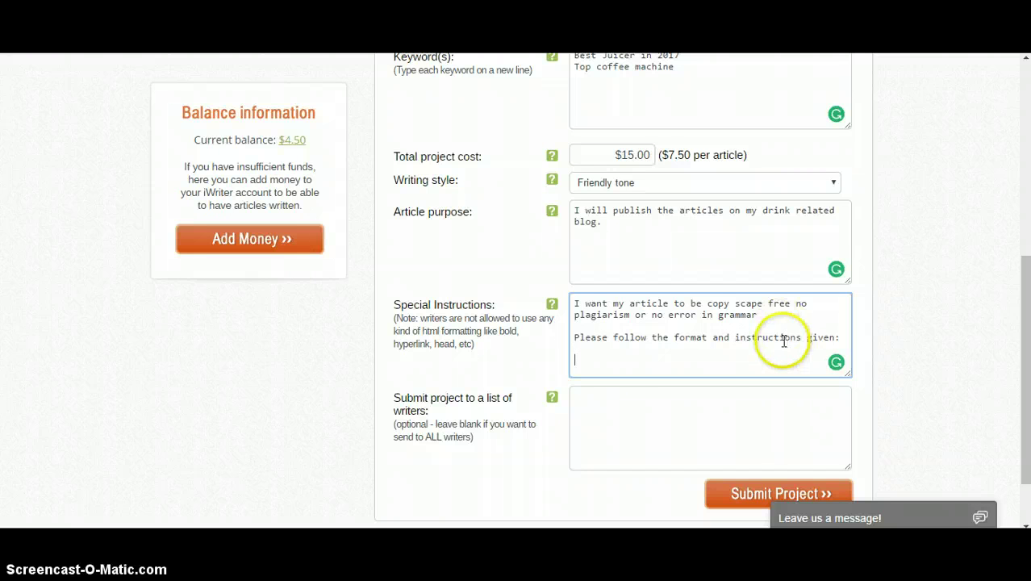
pyautogui.scroll(-2, 617, 292)
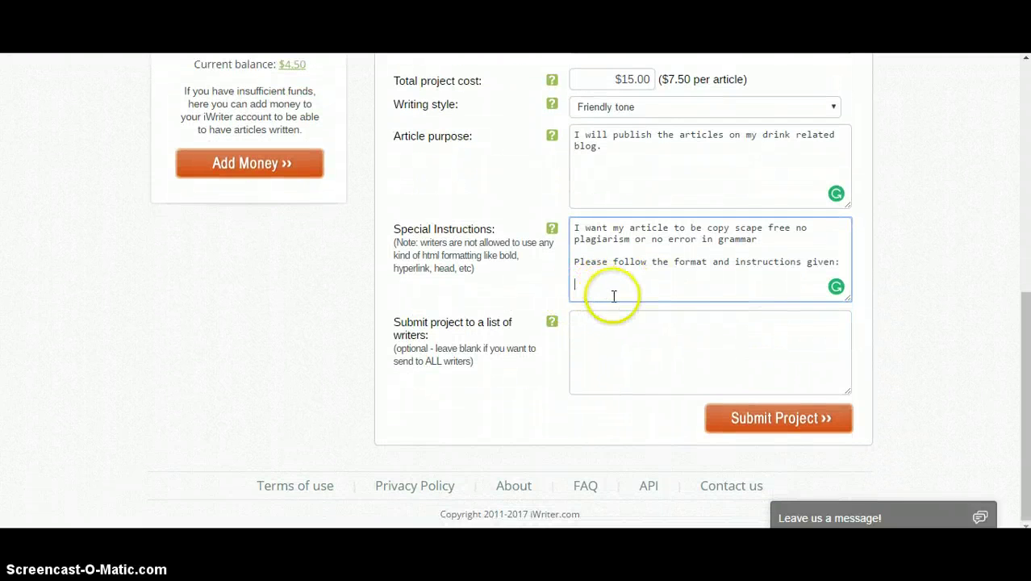
pyautogui.scroll(1, 962, 305)
pyautogui.scroll(1, 744, 400)
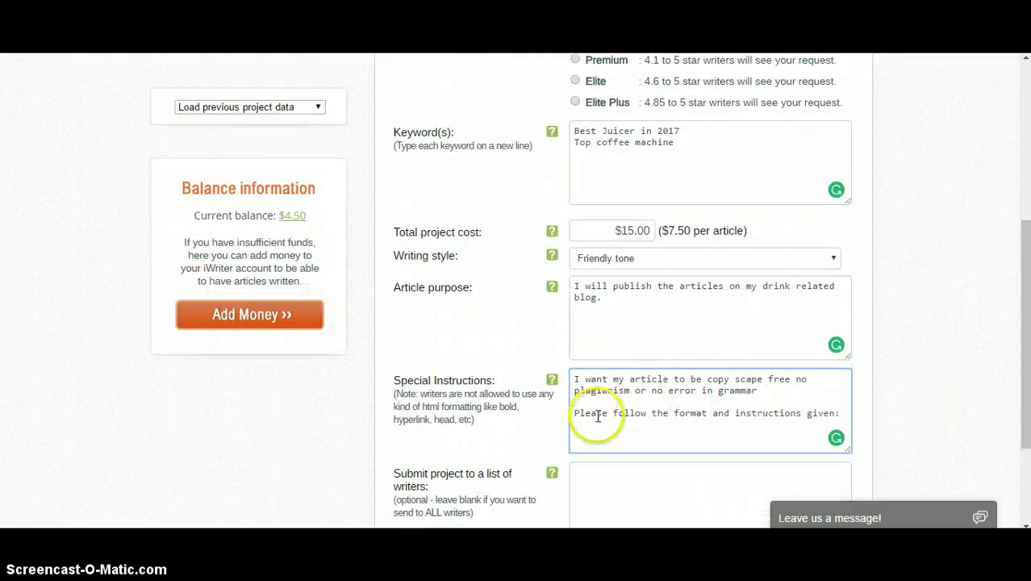
pyautogui.scroll(-2, 718, 404)
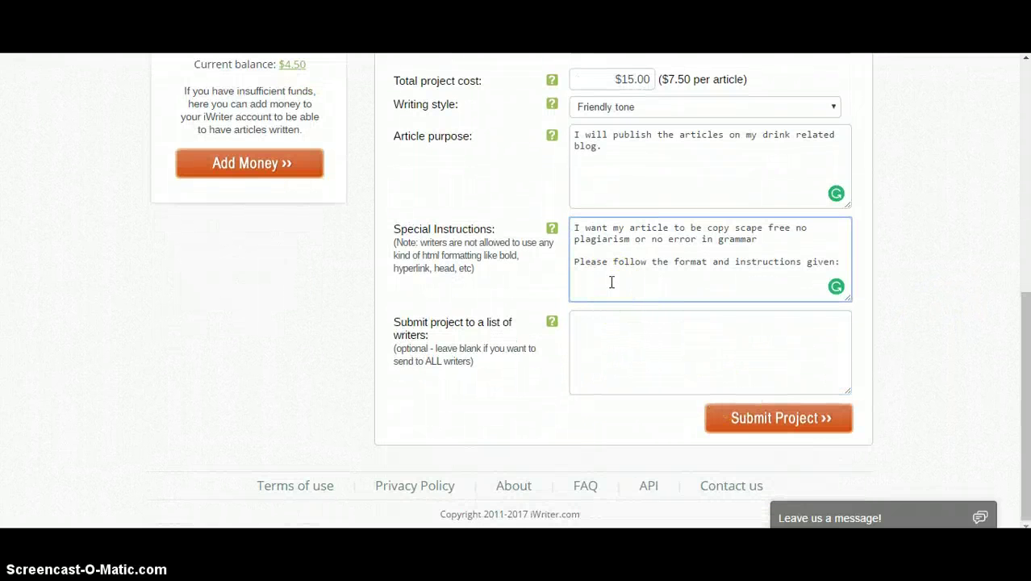
pyautogui.click(612, 284)
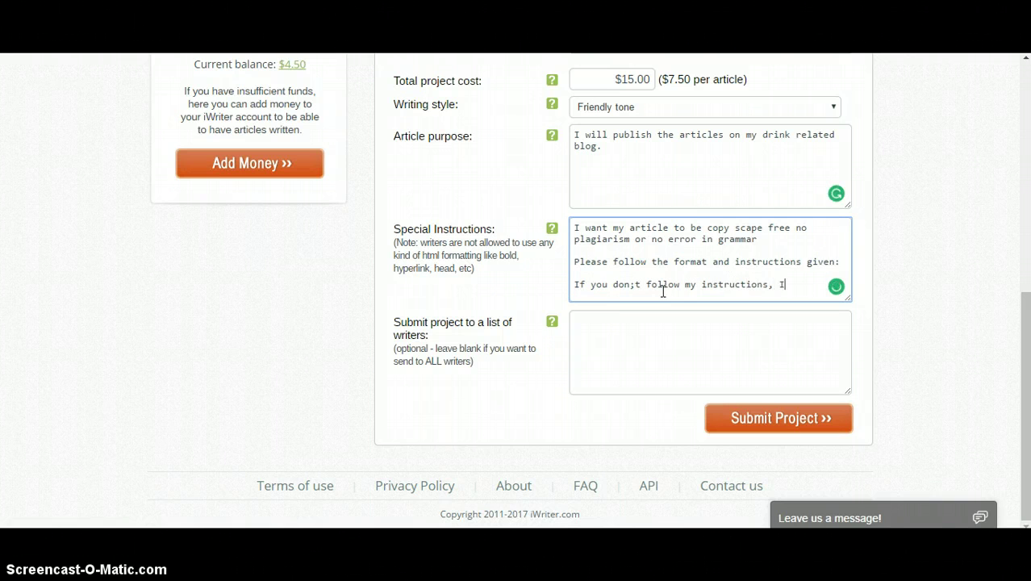
pyautogui.write('t approve your article.')
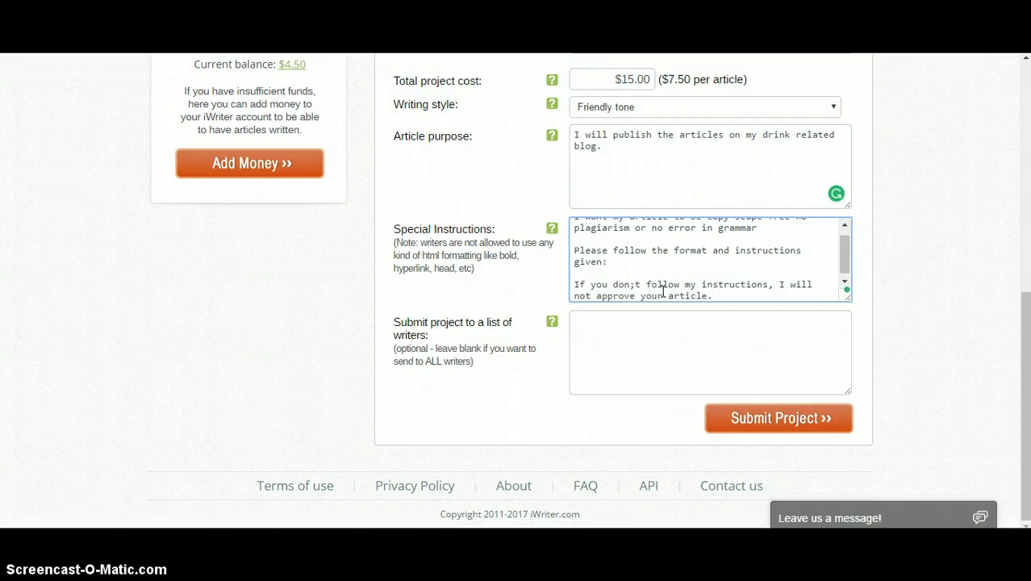
# Read through the full special instructions text and leave the field.
pyautogui.scroll(1, 663, 292)
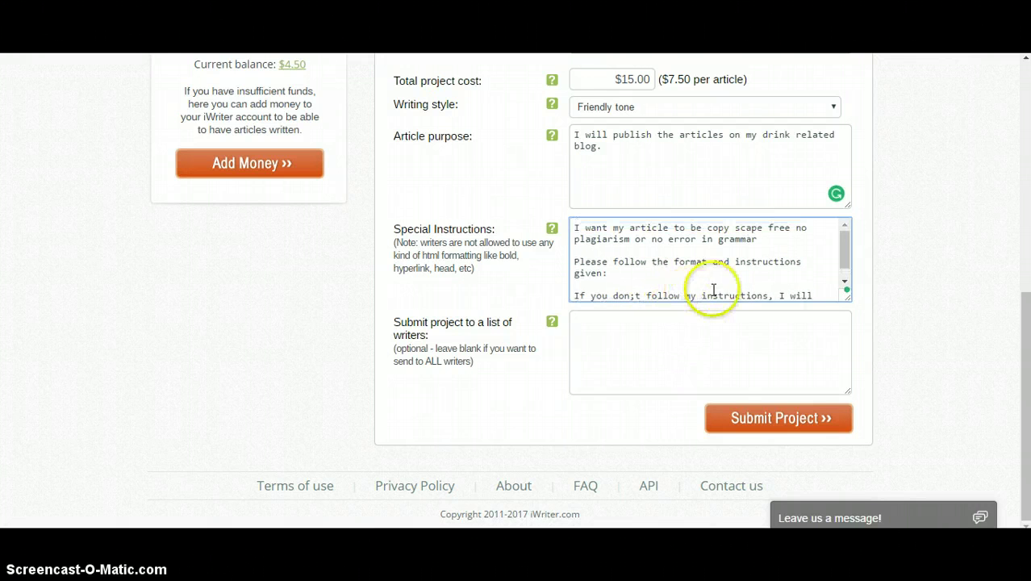
pyautogui.scroll(1, 801, 307)
pyautogui.scroll(-1, 777, 330)
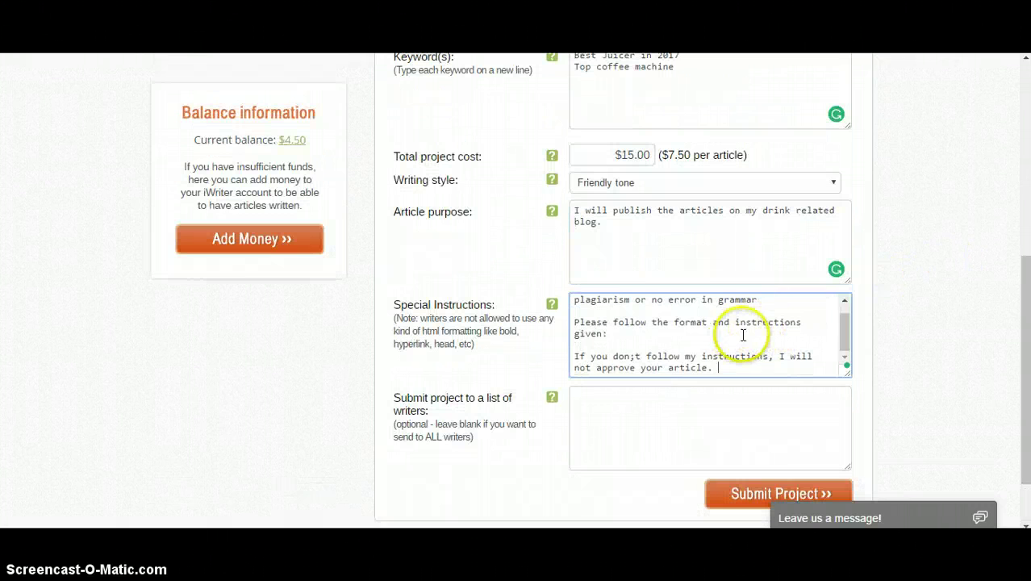
pyautogui.scroll(1, 775, 334)
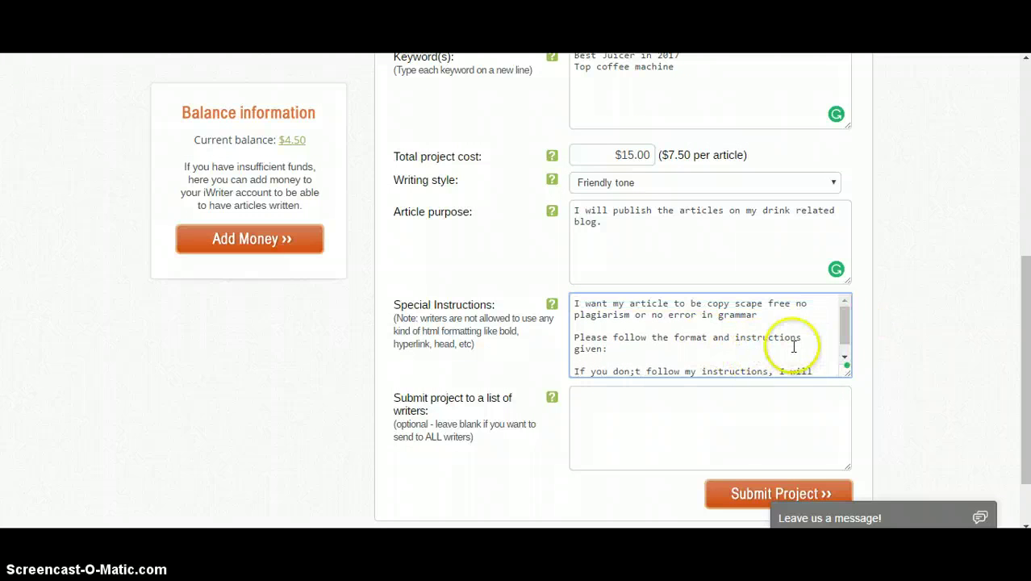
pyautogui.scroll(-2, 852, 376)
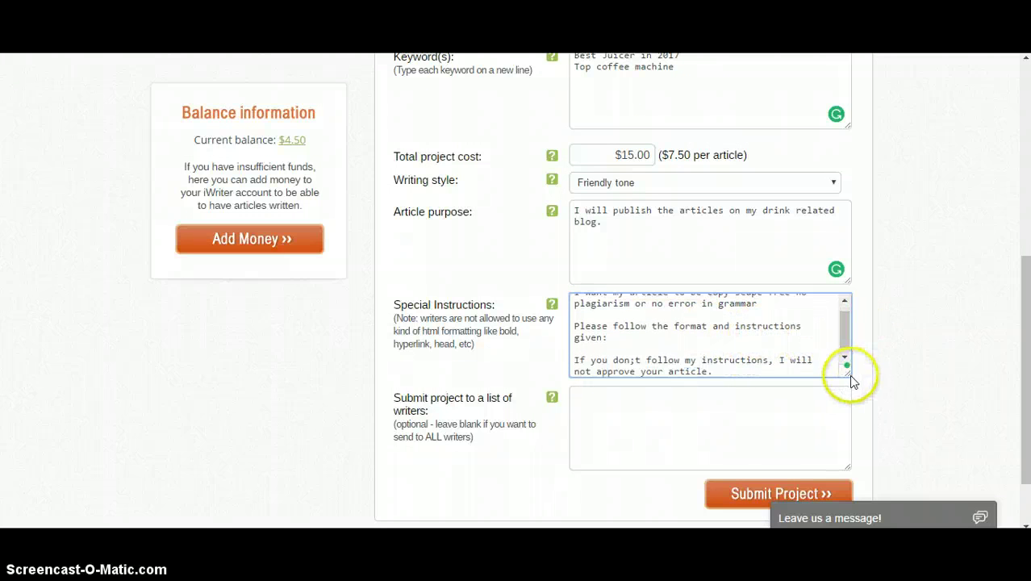
pyautogui.doubleClick(870, 432)
pyautogui.click(872, 404)
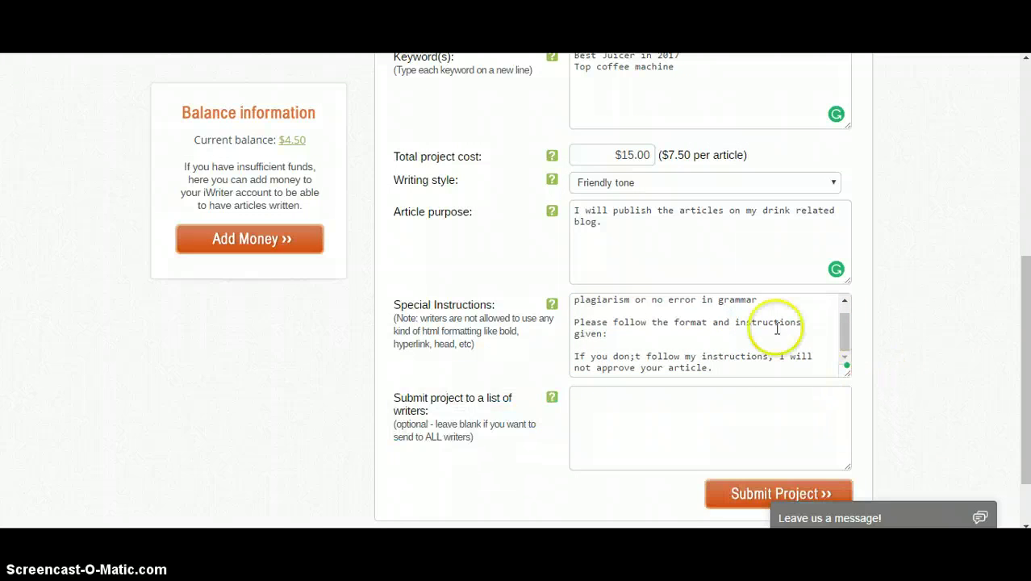
pyautogui.click(597, 322)
pyautogui.scroll(-1, 1022, 270)
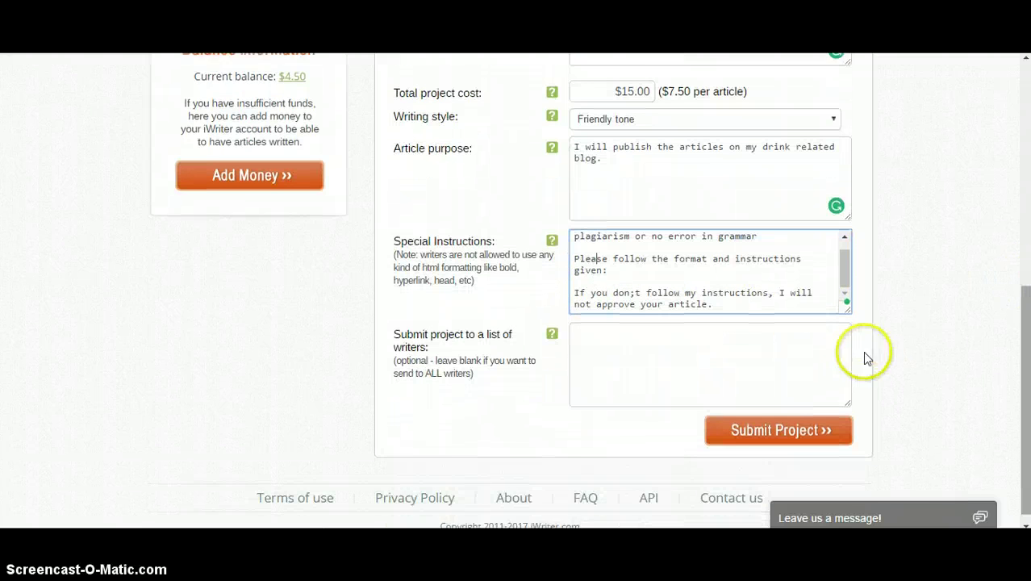
pyautogui.click(785, 350)
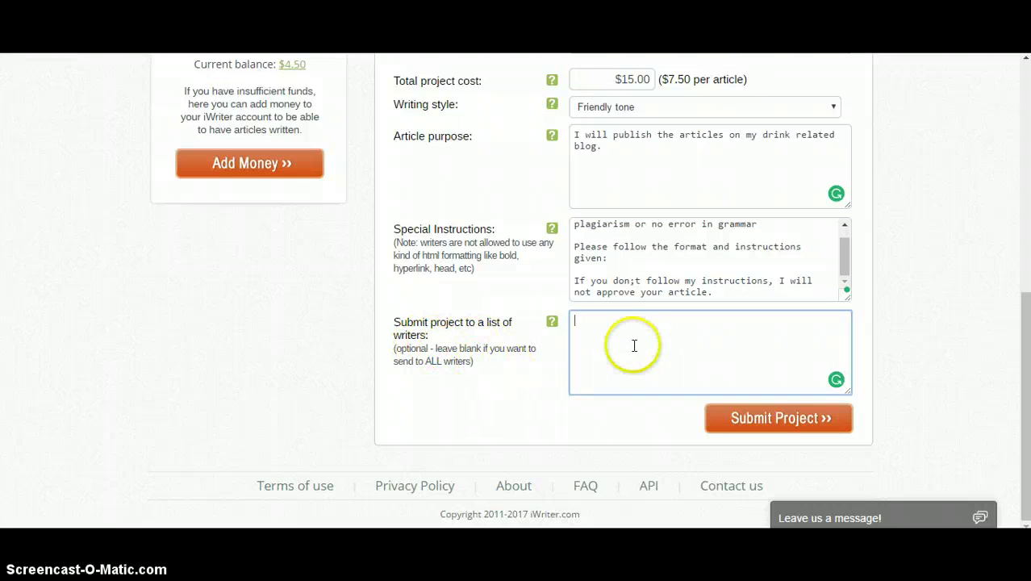
pyautogui.scroll(2, 661, 351)
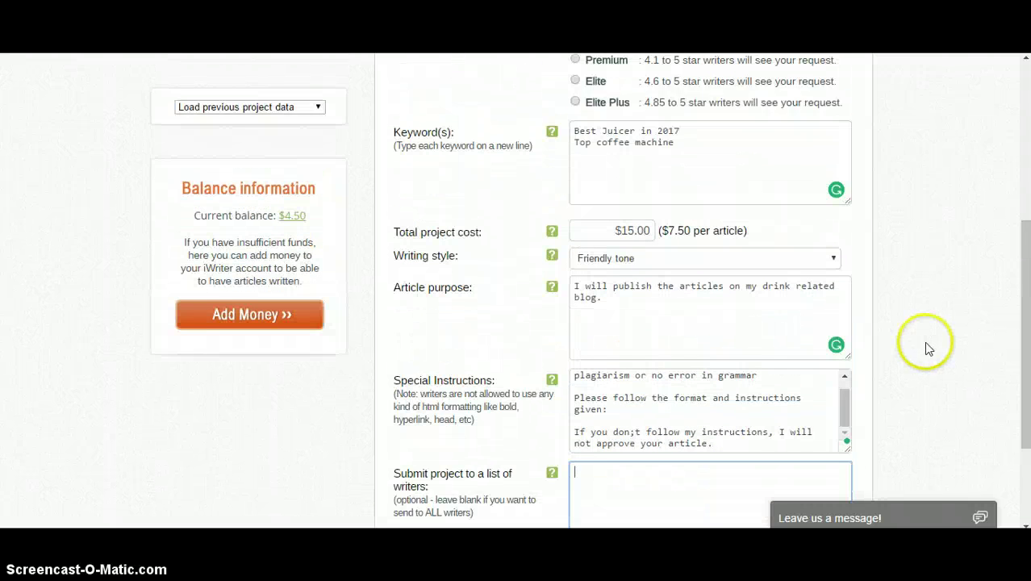
pyautogui.scroll(-1, 923, 342)
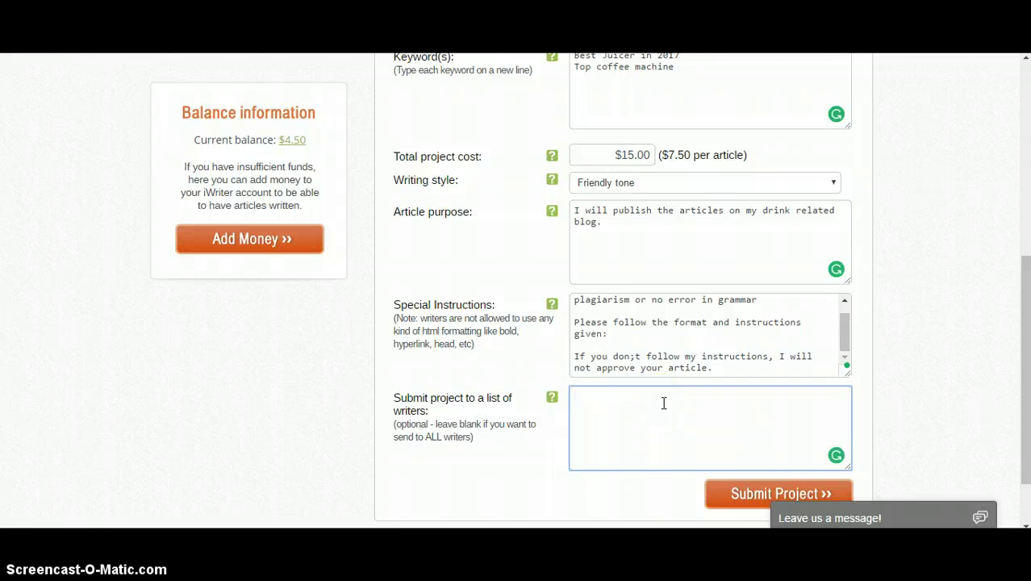
pyautogui.write('judy')
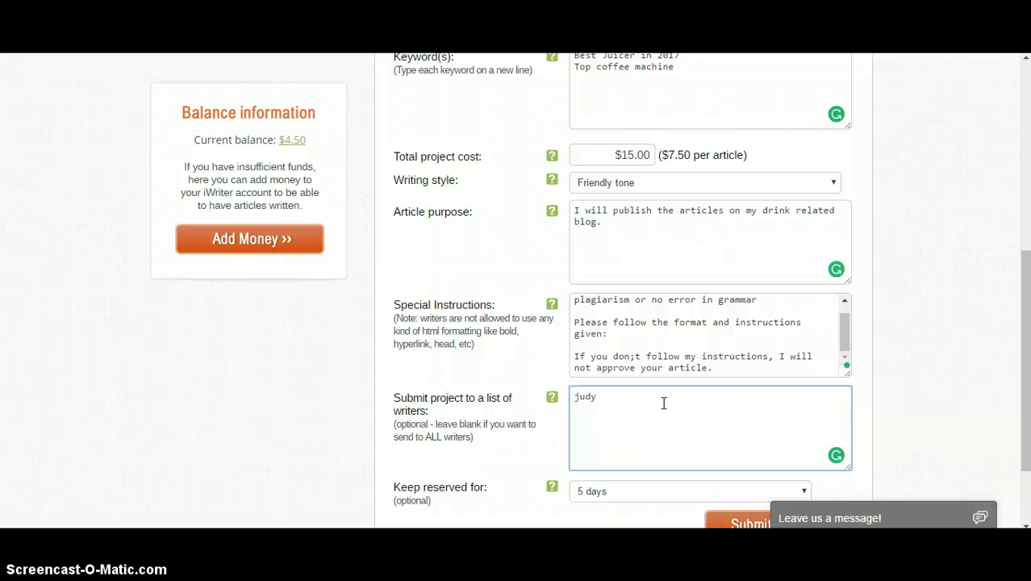
pyautogui.write('d')
pyautogui.press('BackSpace')
pyautogui.press('BackSpace')
pyautogui.press('BackSpace')
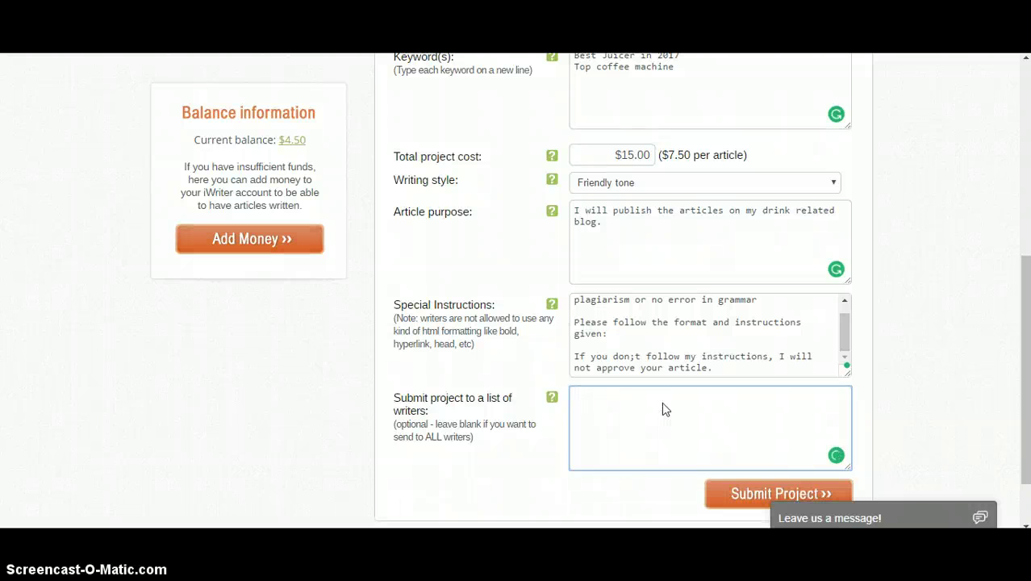
# Try looking up a writer by partial name in the list of writers field, and clear the field.
pyautogui.write('judy')
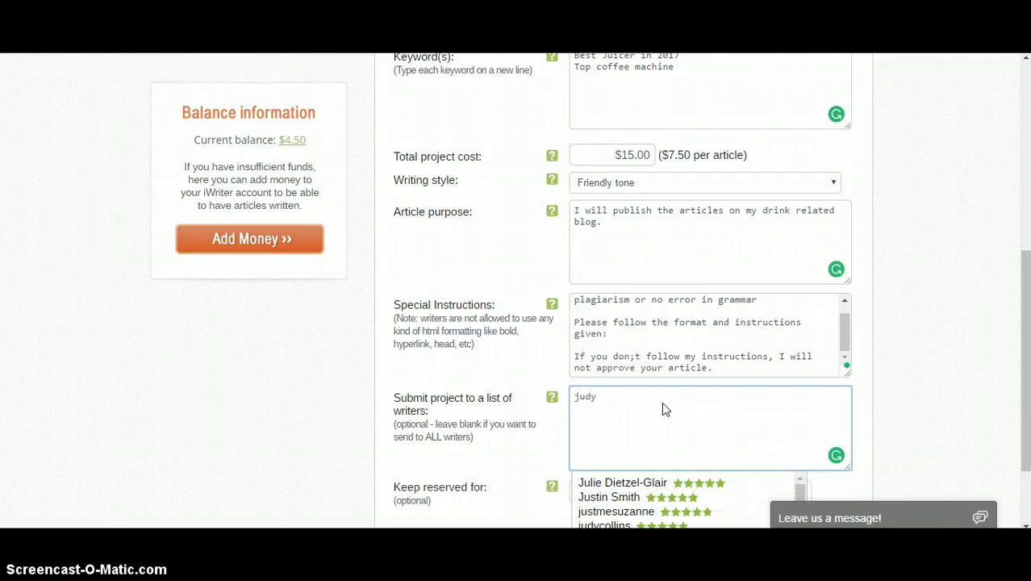
pyautogui.scroll(-1, 932, 355)
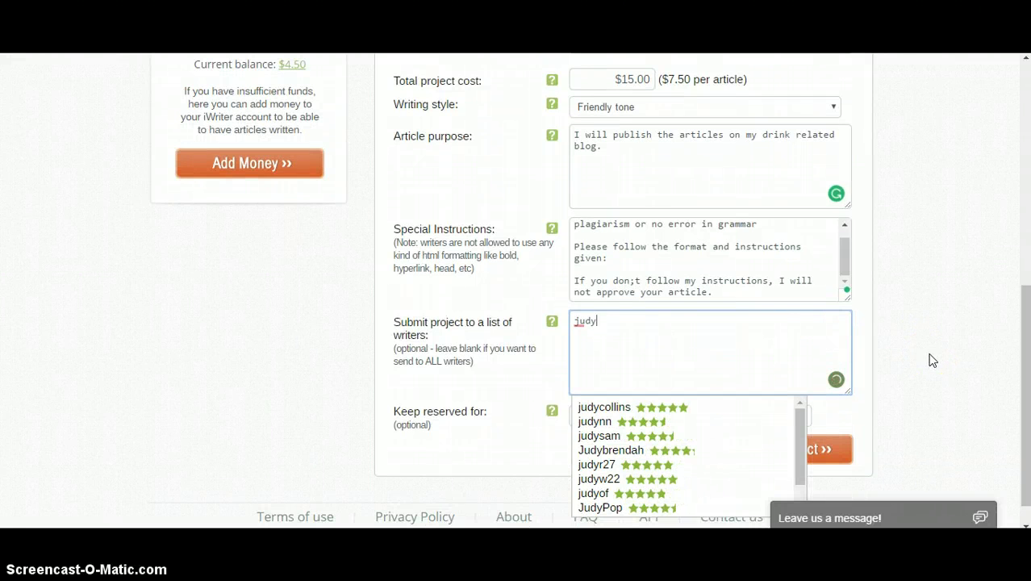
pyautogui.click(634, 345)
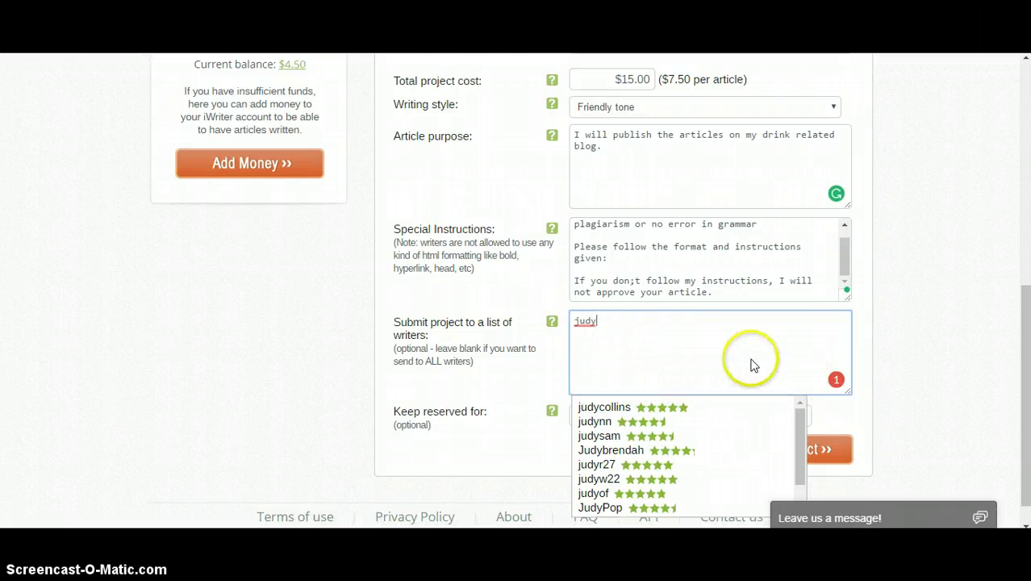
pyautogui.click(686, 345)
pyautogui.doubleClick(640, 329)
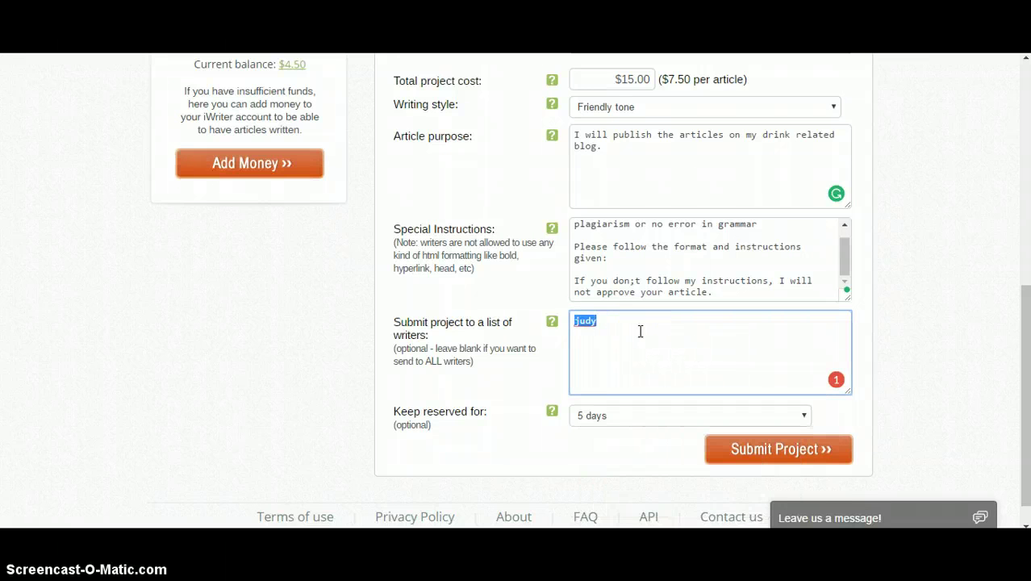
pyautogui.press('BackSpace')
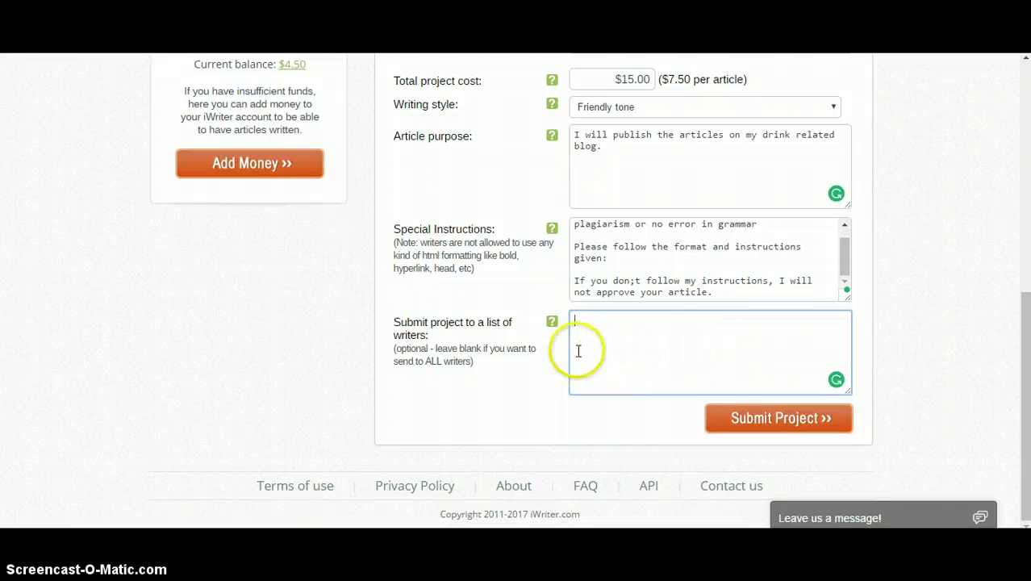
# Open the project's order summary, check the content amount, word count, price per content and project price, and close it without submitting.
pyautogui.scroll(1, 950, 301)
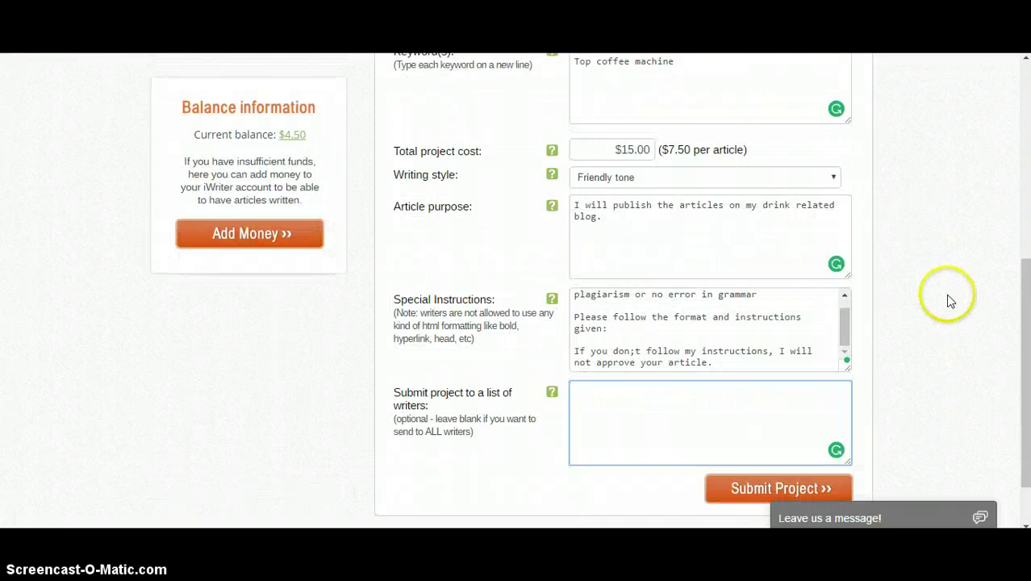
pyautogui.scroll(-1, 1008, 345)
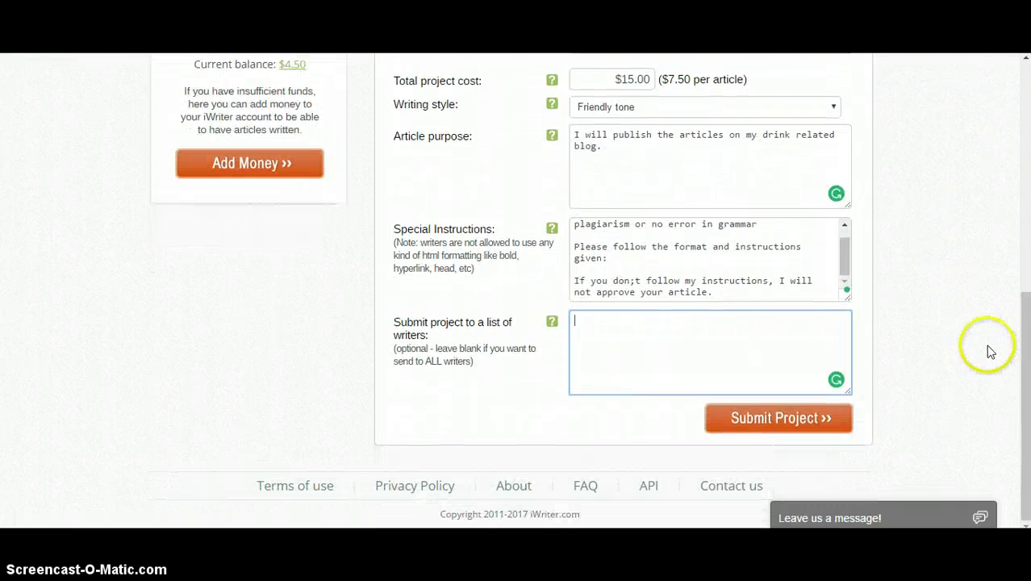
pyautogui.click(770, 418)
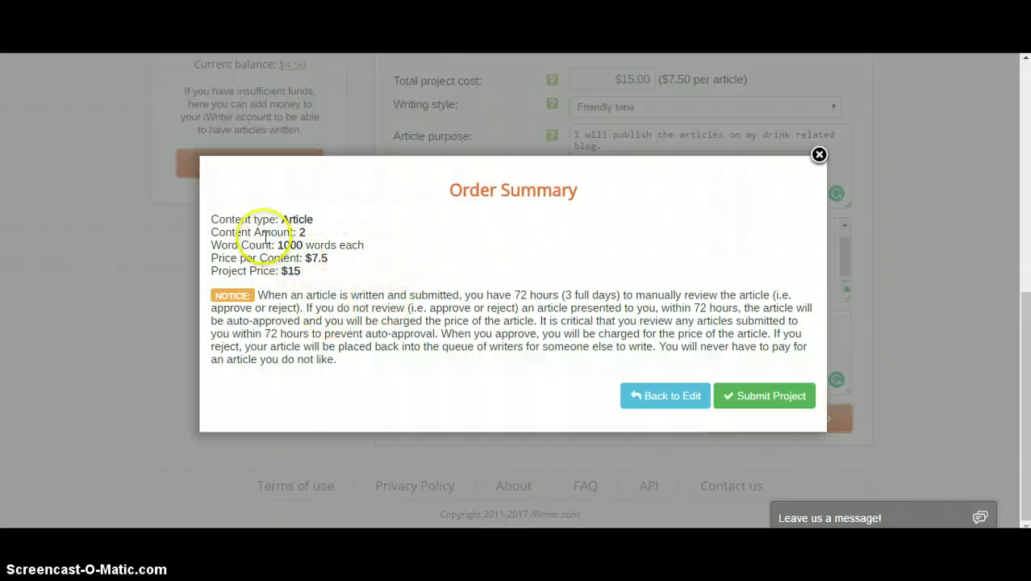
pyautogui.doubleClick(303, 232)
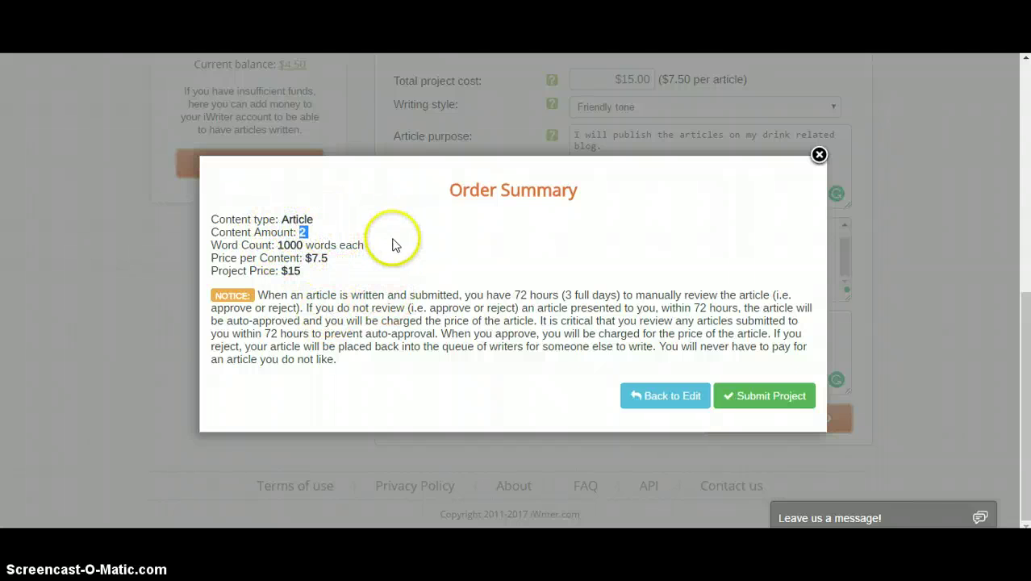
pyautogui.moveTo(396, 245); pyautogui.dragTo(253, 224)
pyautogui.doubleClick(290, 246)
pyautogui.click(300, 258)
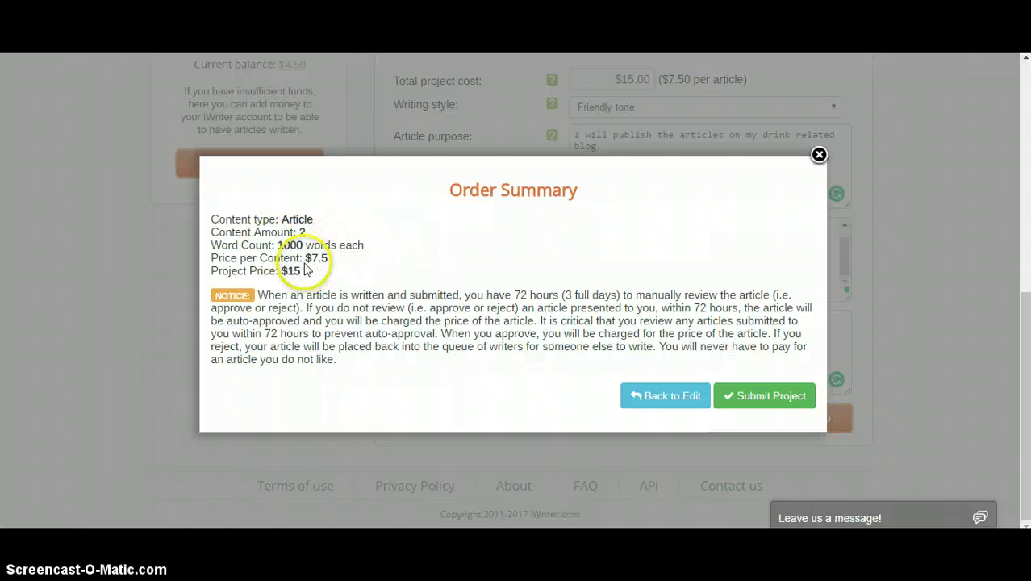
pyautogui.moveTo(305, 258); pyautogui.dragTo(338, 259)
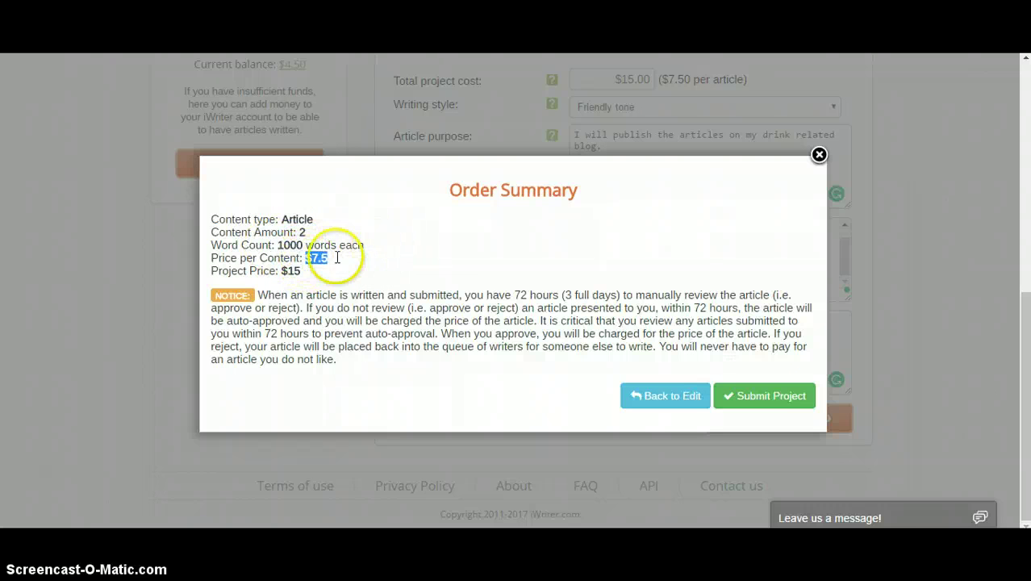
pyautogui.doubleClick(292, 271)
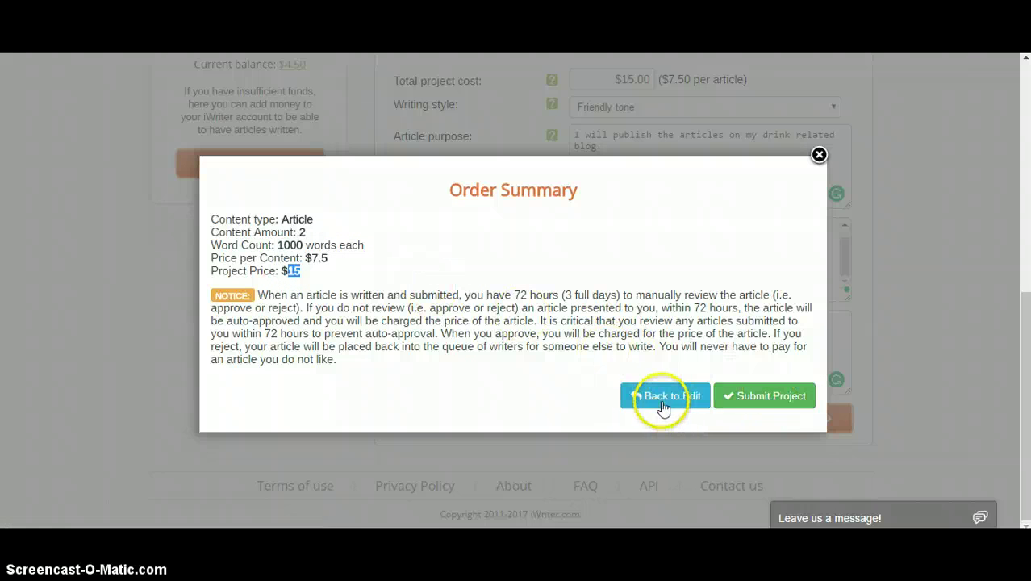
pyautogui.click(782, 348)
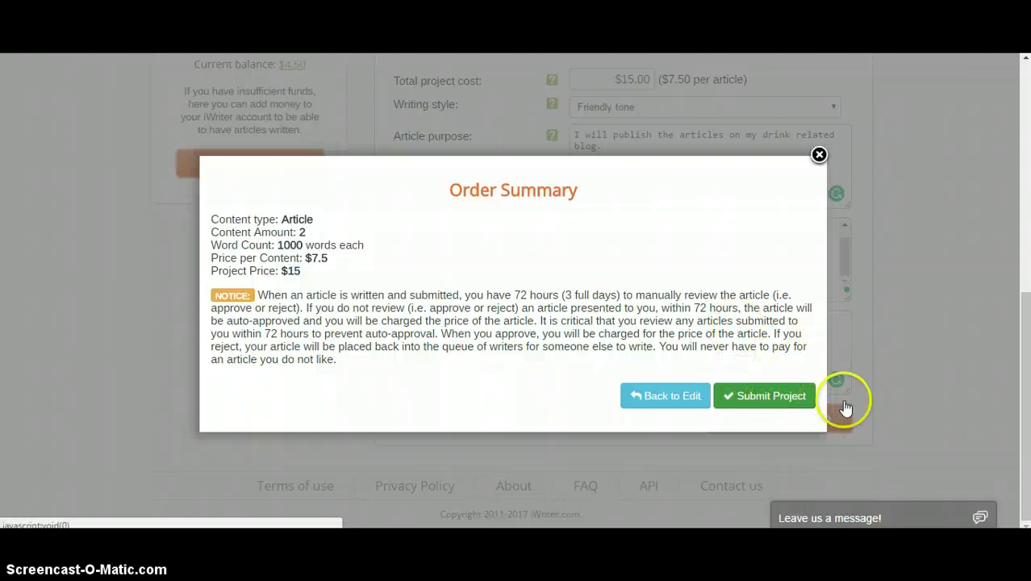
pyautogui.click(818, 155)
# Open the account home page and check the client statistics for articles not completed and articles being written.
pyautogui.scroll(6, 992, 299)
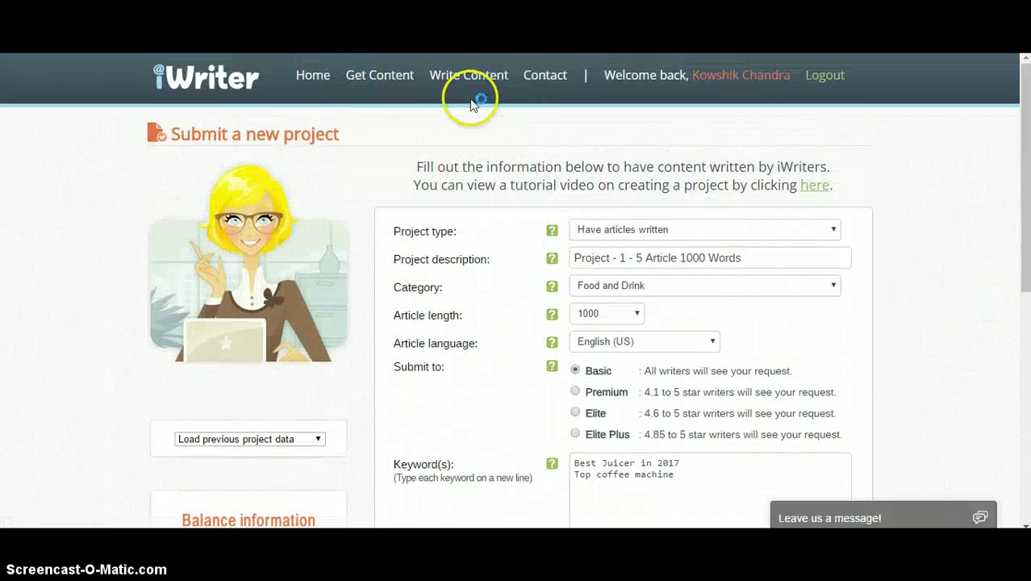
pyautogui.scroll(-2, 893, 138)
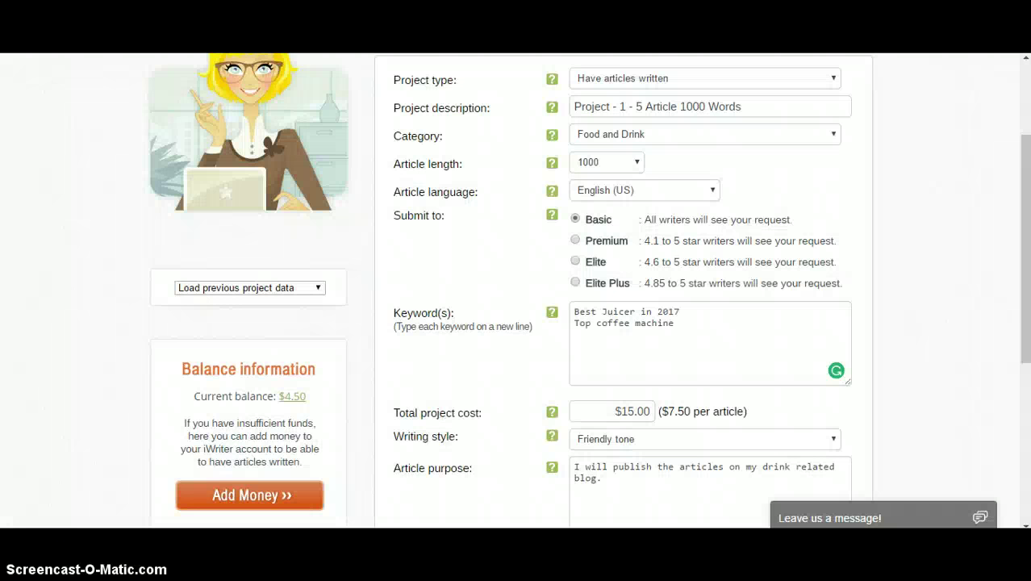
pyautogui.scroll(-5, 111, 329)
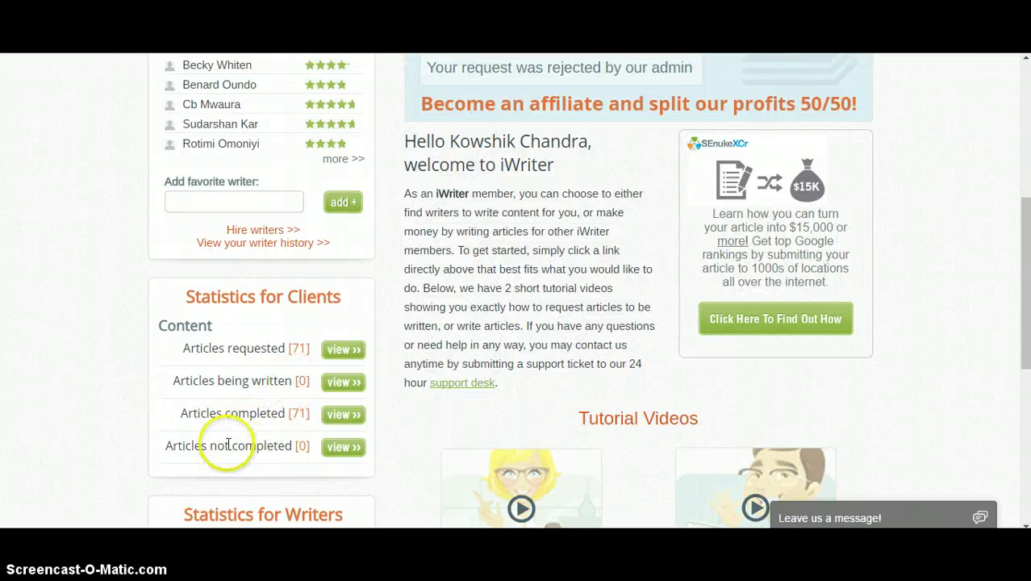
pyautogui.moveTo(292, 446); pyautogui.dragTo(307, 445)
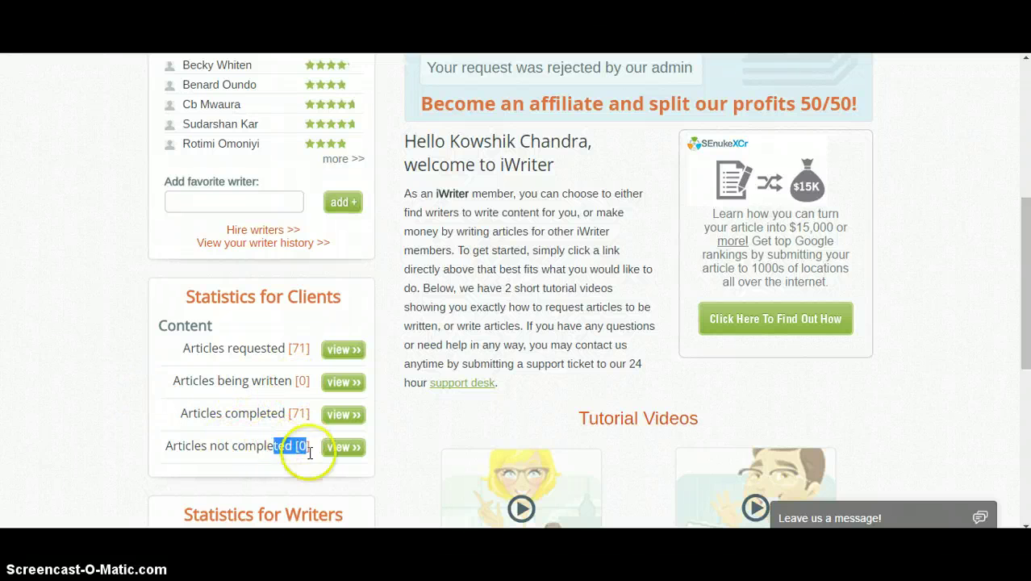
pyautogui.click(283, 472)
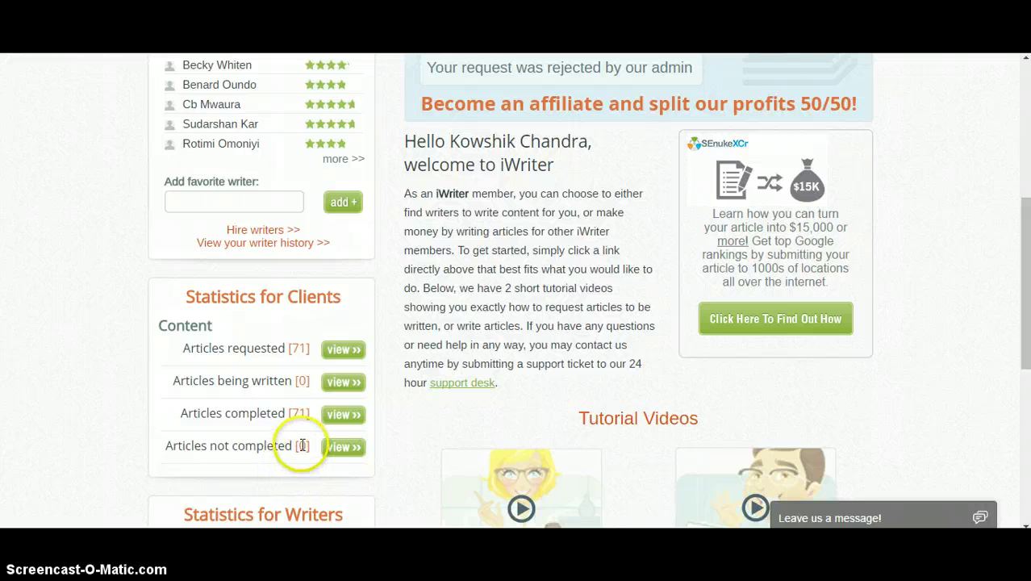
pyautogui.doubleClick(304, 381)
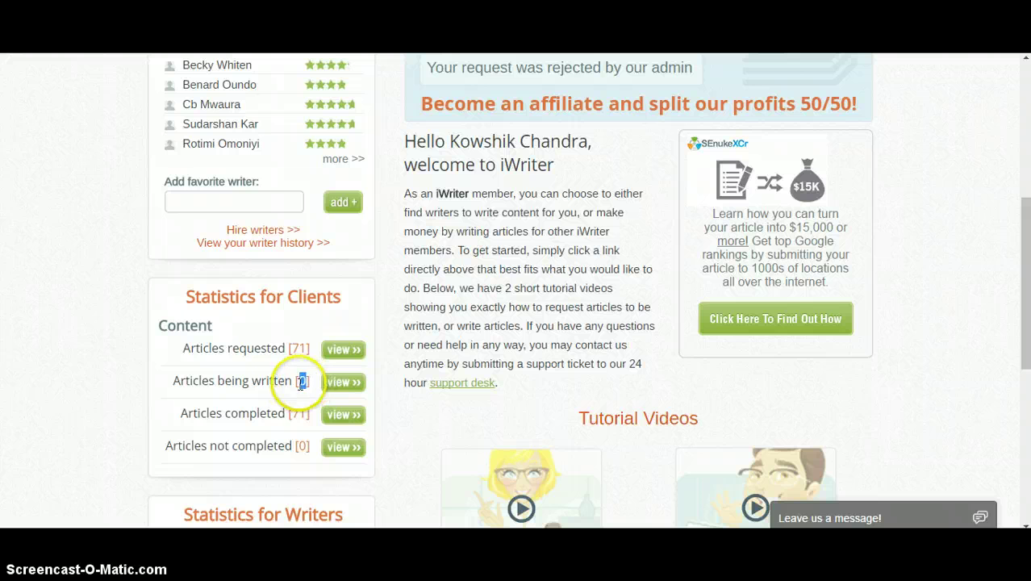
pyautogui.click(302, 381)
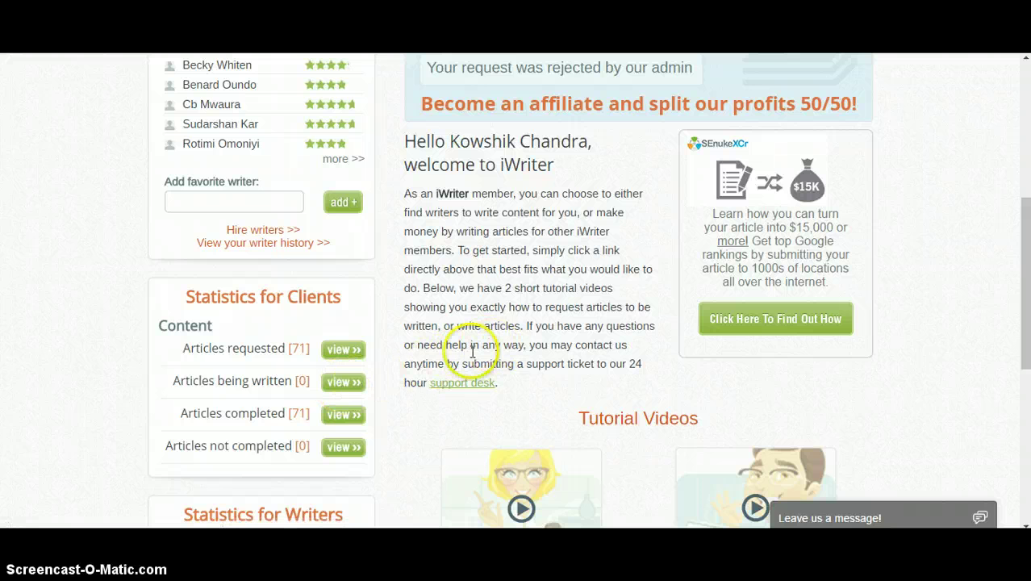
# Look over the account home page, from the completed articles entry up to the client and writer overview.
pyautogui.scroll(1, 389, 379)
pyautogui.scroll(-2, 399, 363)
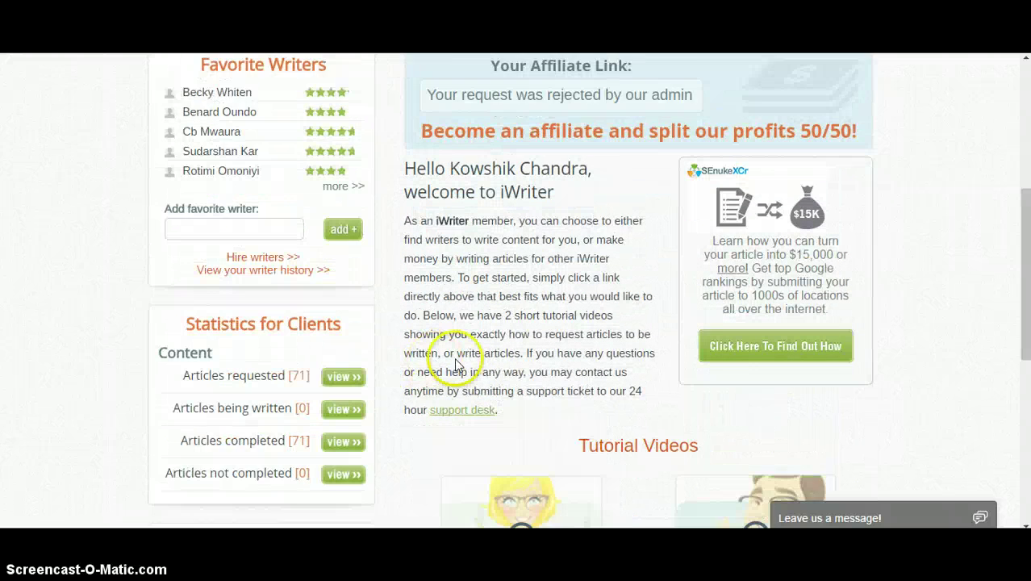
pyautogui.scroll(1, 402, 359)
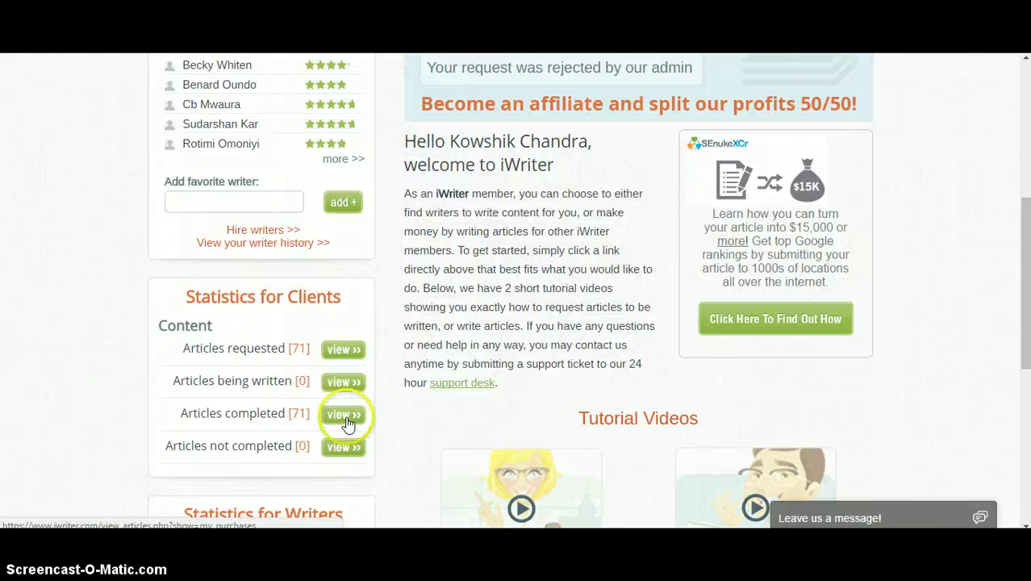
pyautogui.scroll(5, 414, 423)
pyautogui.scroll(-1, 530, 440)
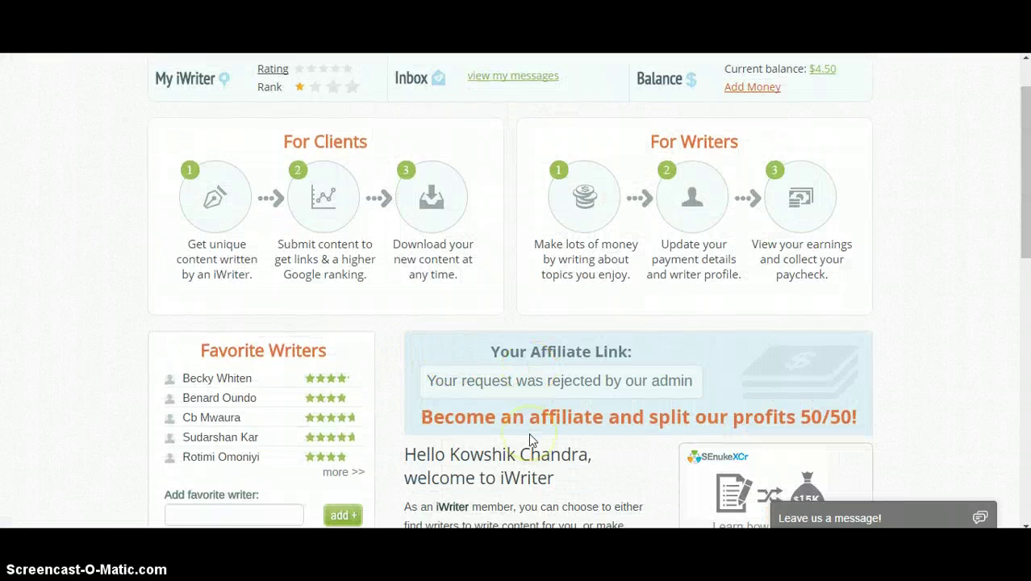
pyautogui.scroll(-3, 530, 440)
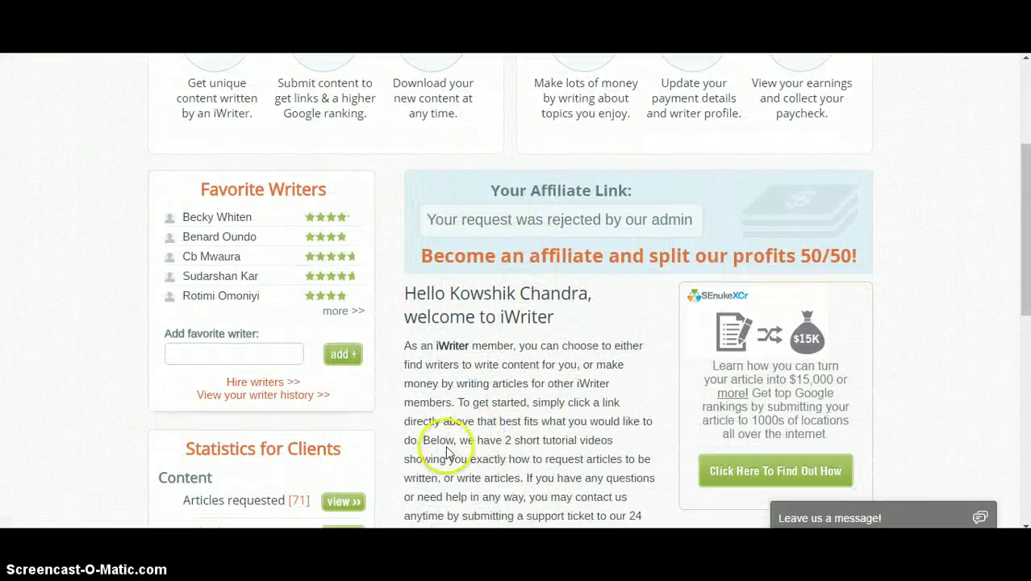
pyautogui.scroll(3, 533, 376)
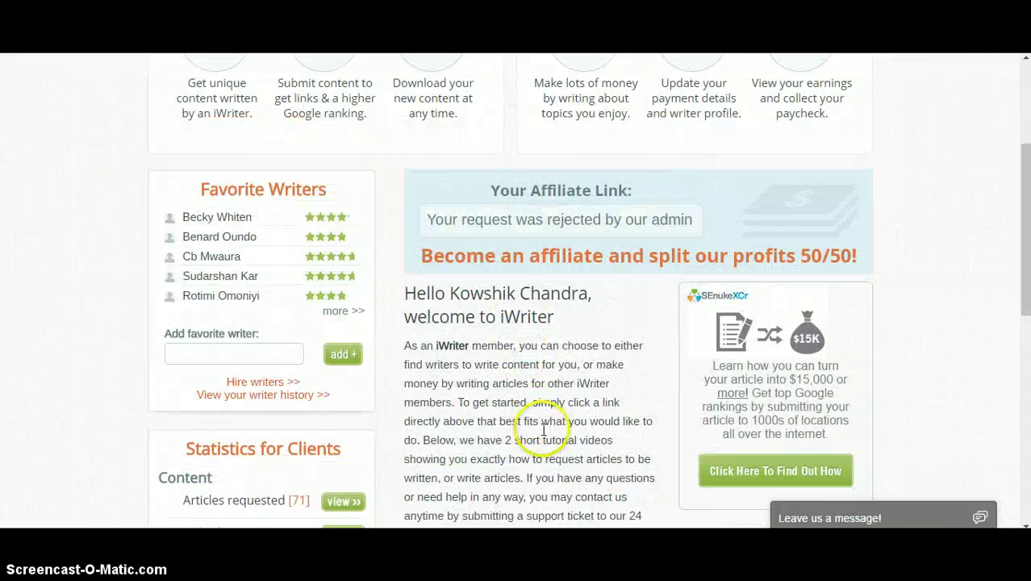
pyautogui.scroll(1, 551, 436)
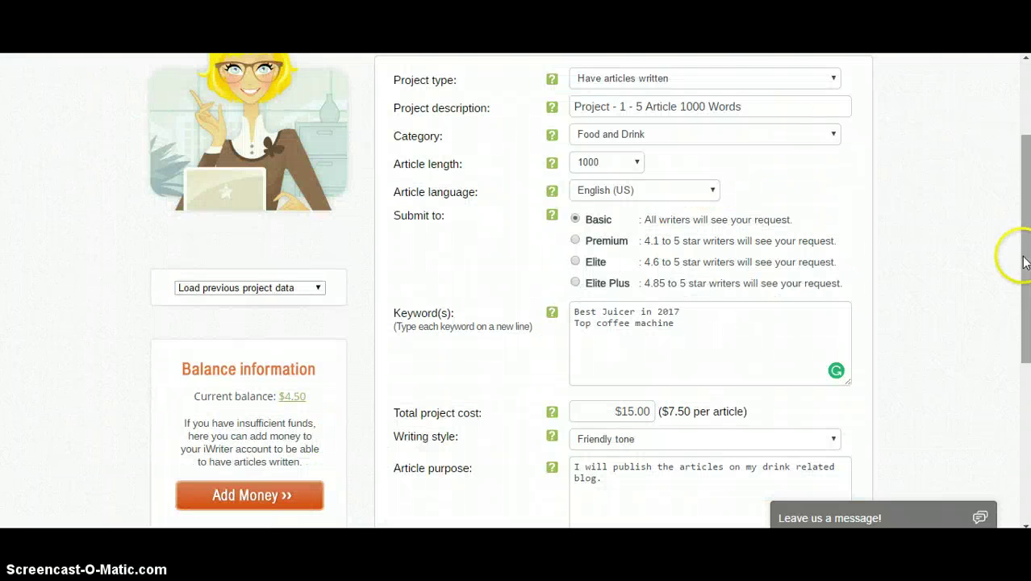
pyautogui.moveTo(1025, 313)
pyautogui.mouseDown()
pyautogui.moveTo(1015, 307)
pyautogui.moveTo(1027, 313)
pyautogui.mouseUp()
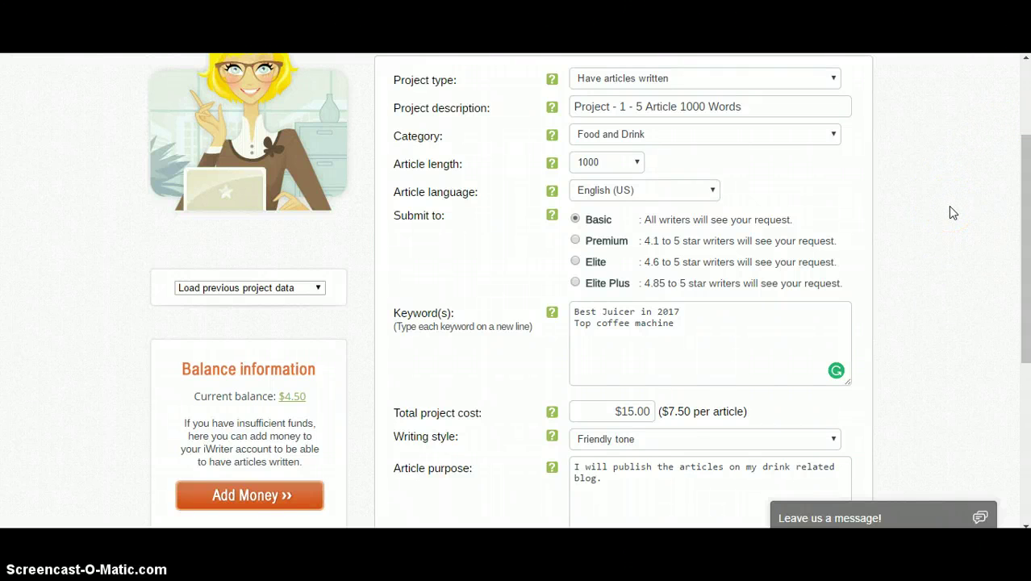
pyautogui.moveTo(950, 212); pyautogui.dragTo(948, 255)
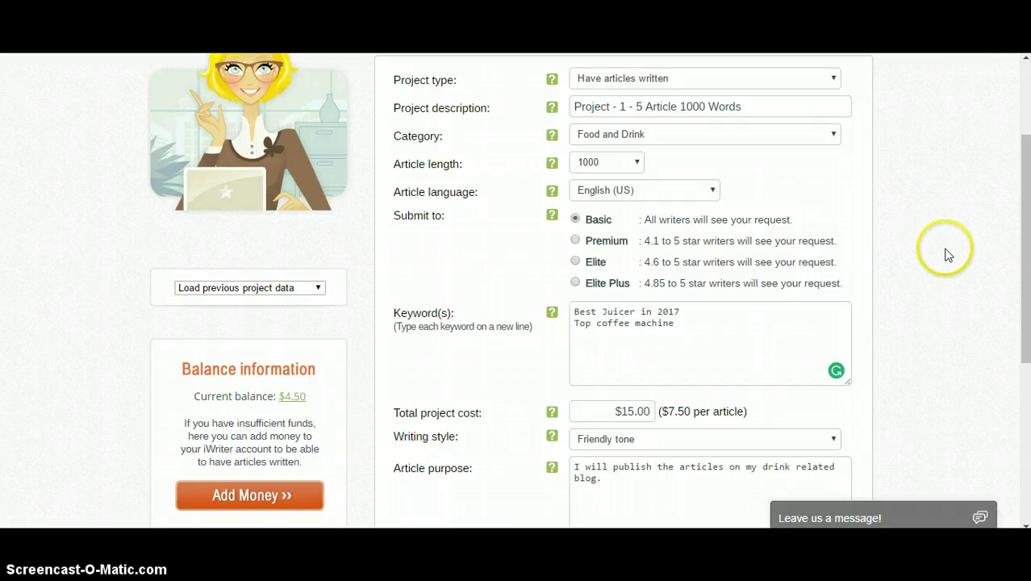
pyautogui.scroll(2, 944, 257)
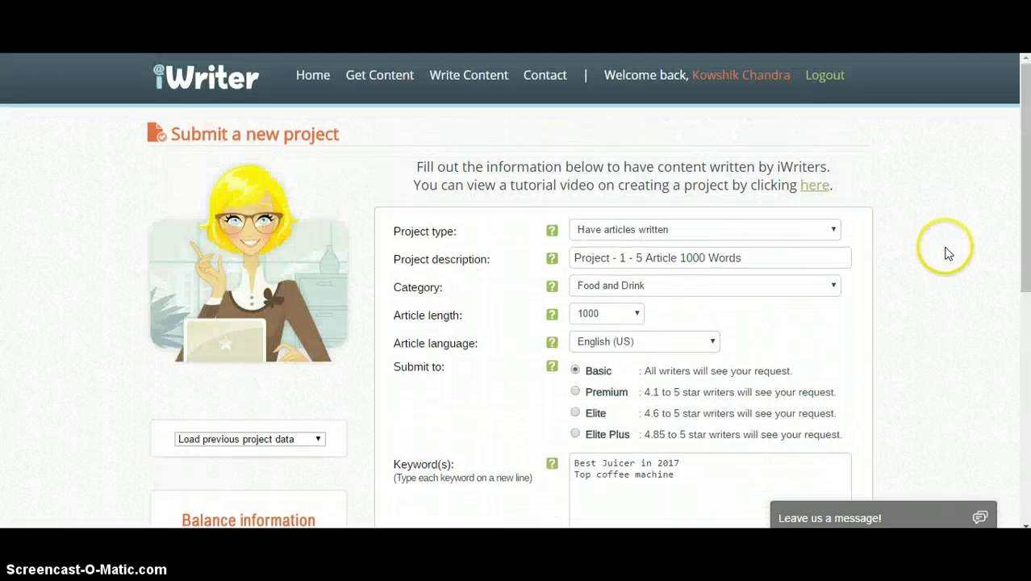
# Load the previous project data of GTHT Articles into the new project form, accepting the loss of the current project details.
pyautogui.scroll(-1, 938, 246)
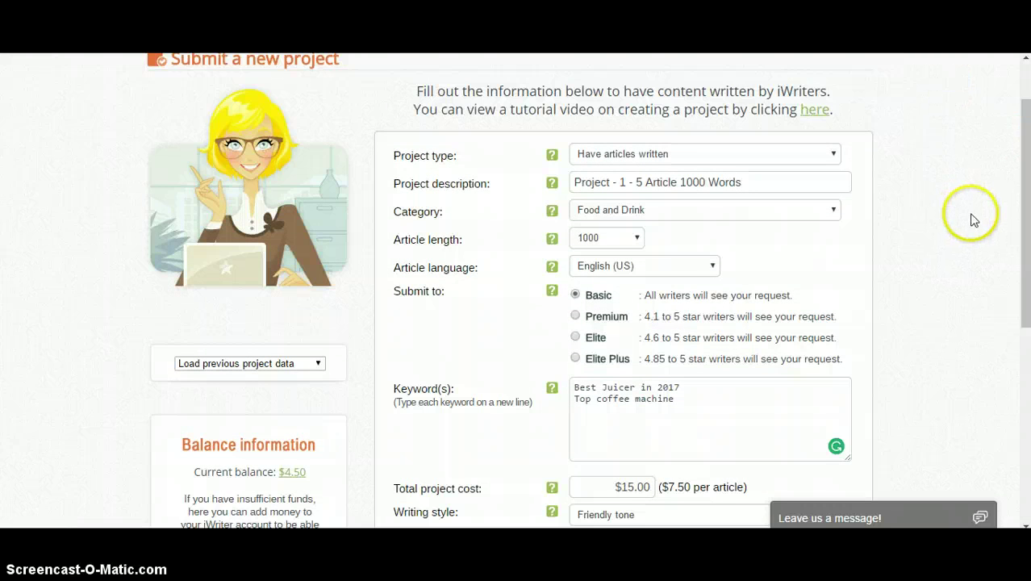
pyautogui.click(293, 364)
pyautogui.click(387, 337)
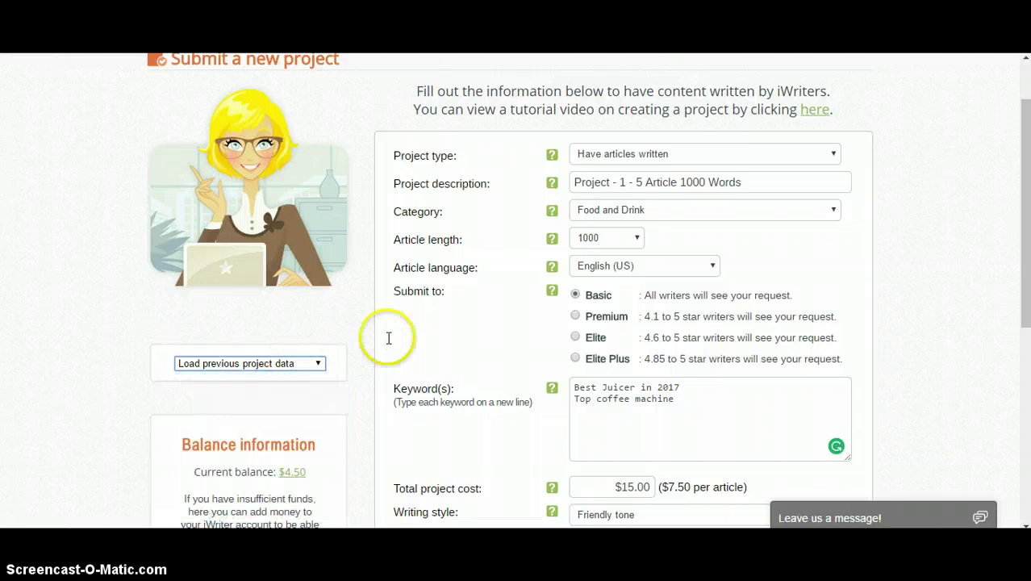
pyautogui.click(276, 364)
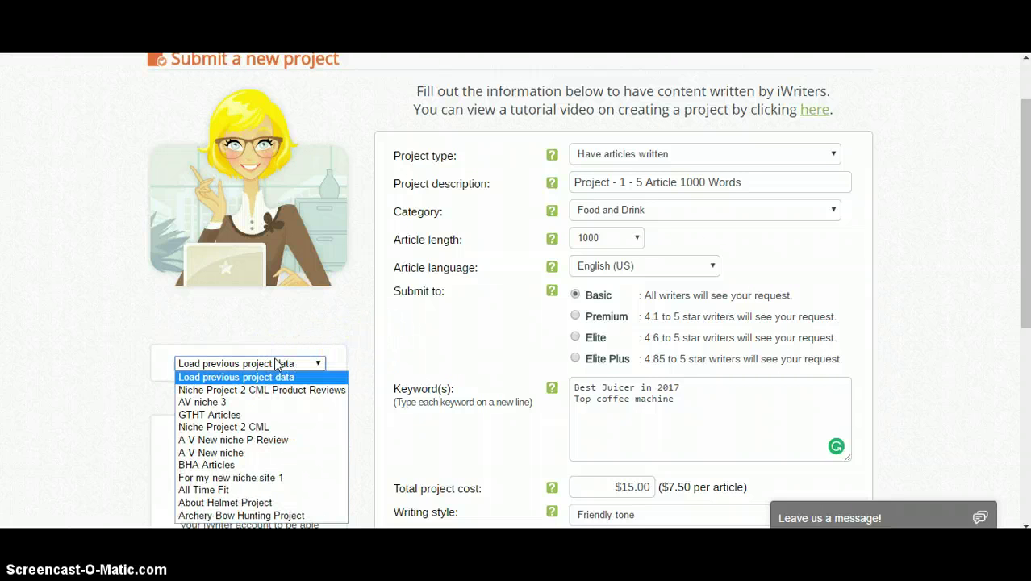
pyautogui.click(208, 415)
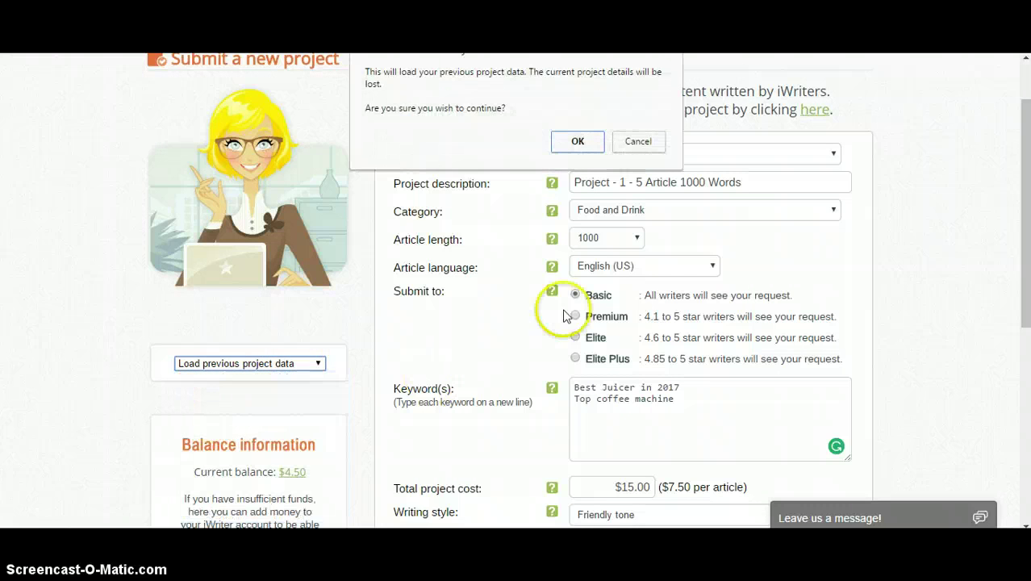
pyautogui.click(579, 142)
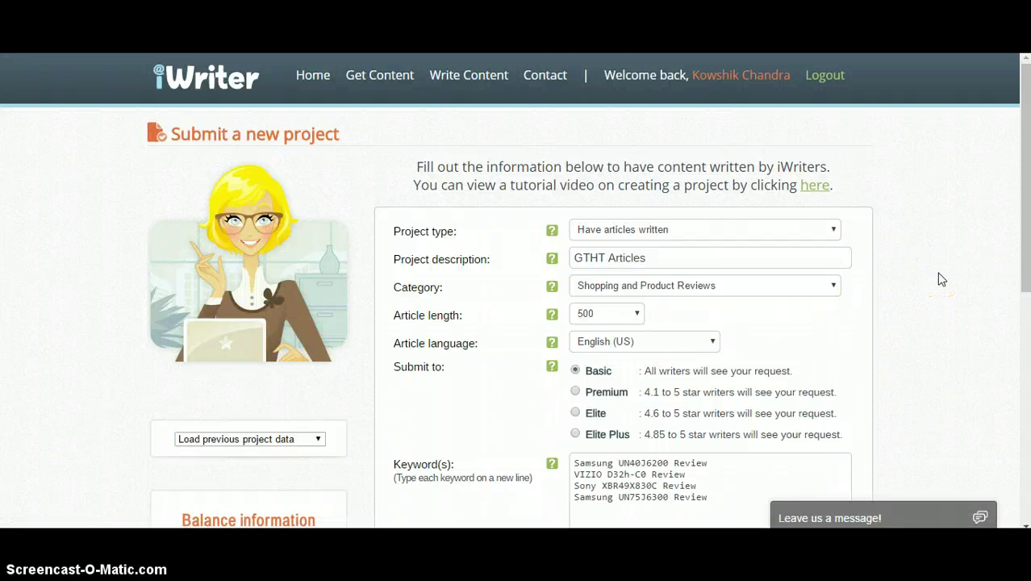
# Review the loaded project's description, article length choices, writer level, keywords and article purpose without changing them.
pyautogui.scroll(-1, 941, 279)
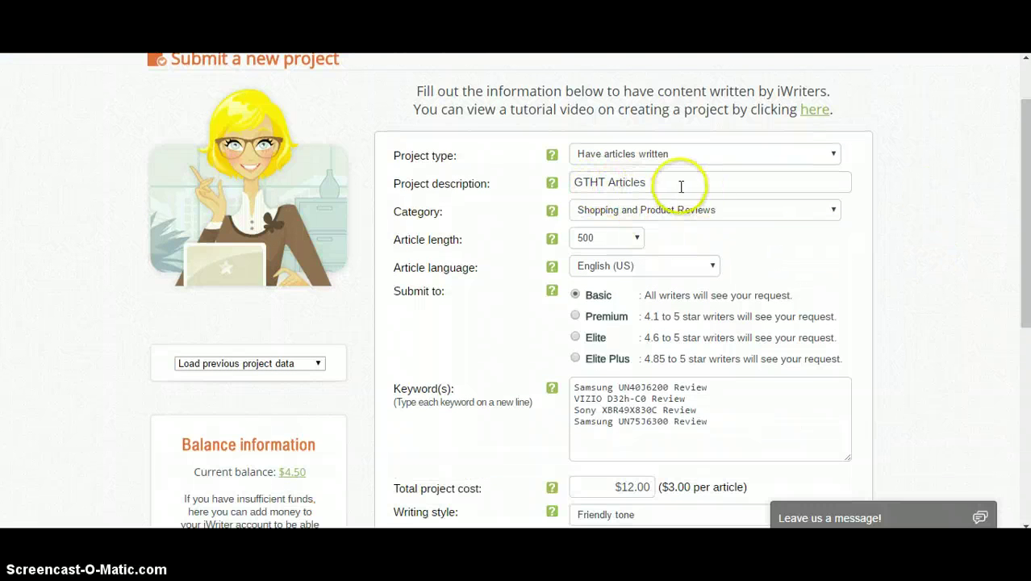
pyautogui.click(602, 179)
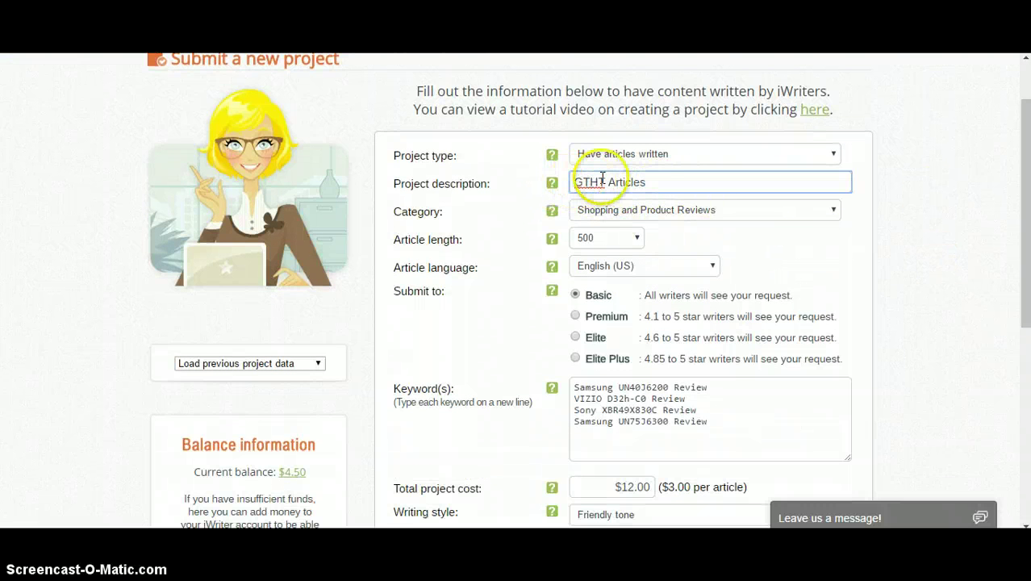
pyautogui.click(650, 181)
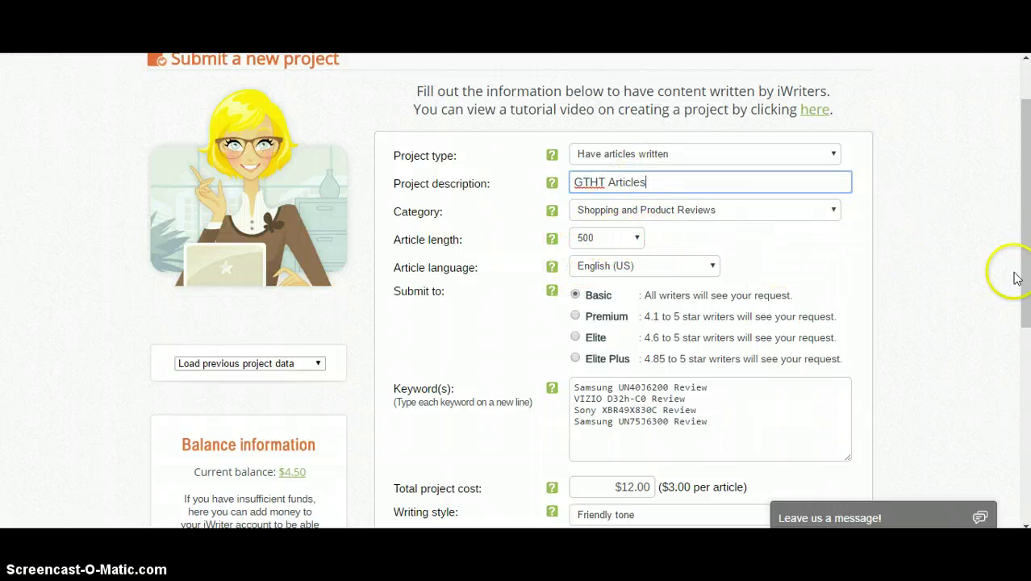
pyautogui.scroll(-1, 1003, 276)
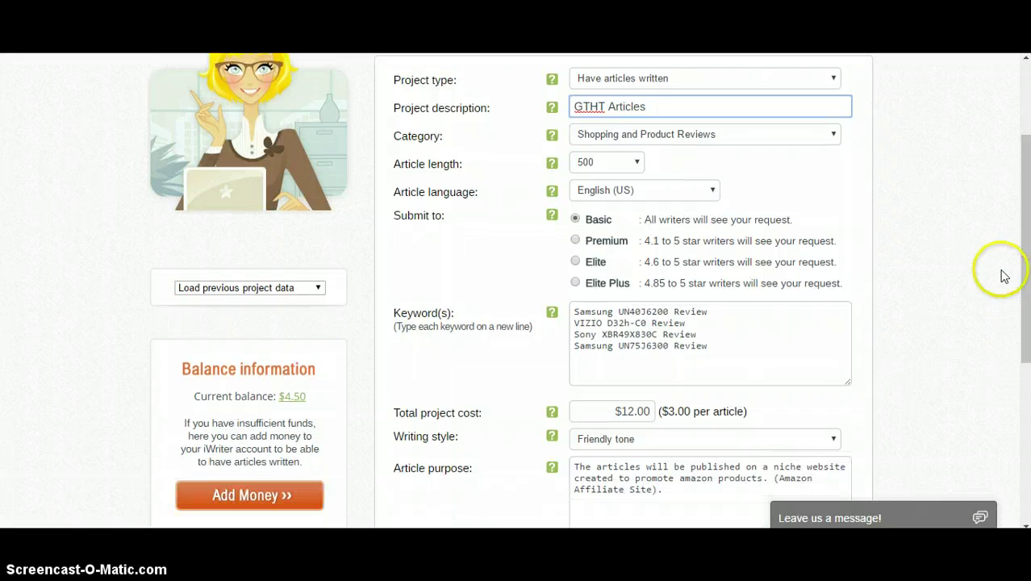
pyautogui.click(622, 167)
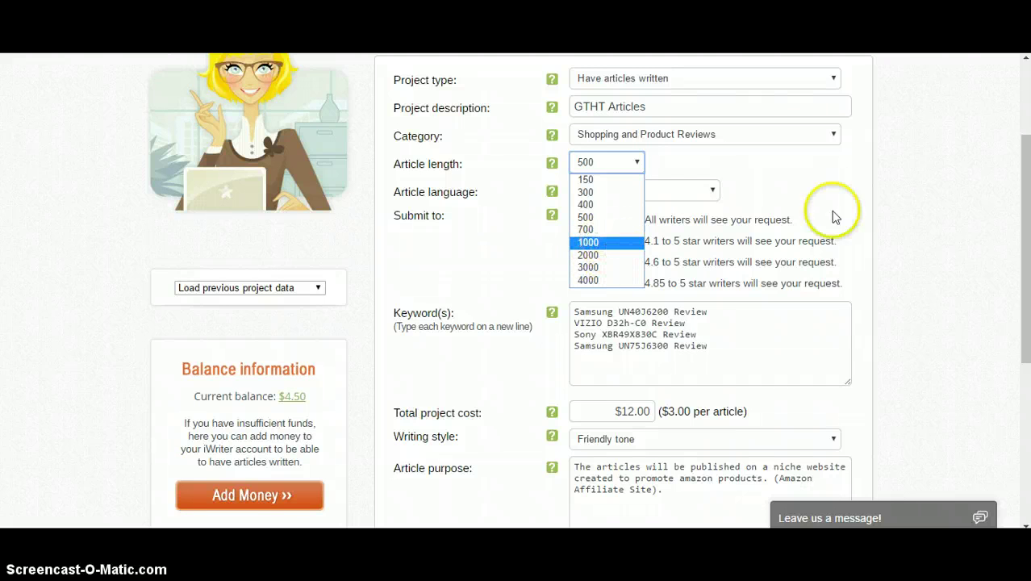
pyautogui.click(914, 193)
pyautogui.scroll(-1, 831, 224)
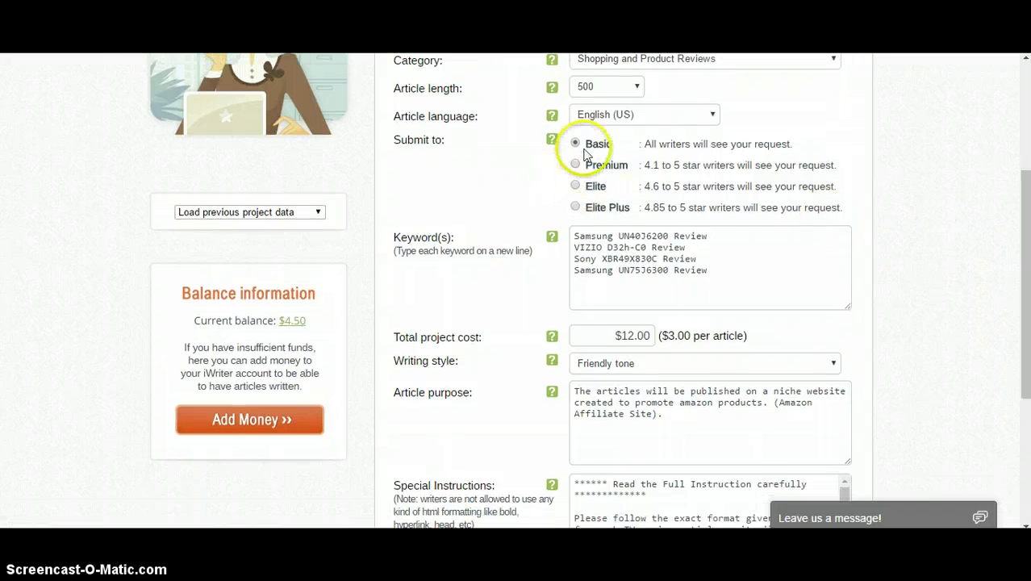
pyautogui.click(712, 274)
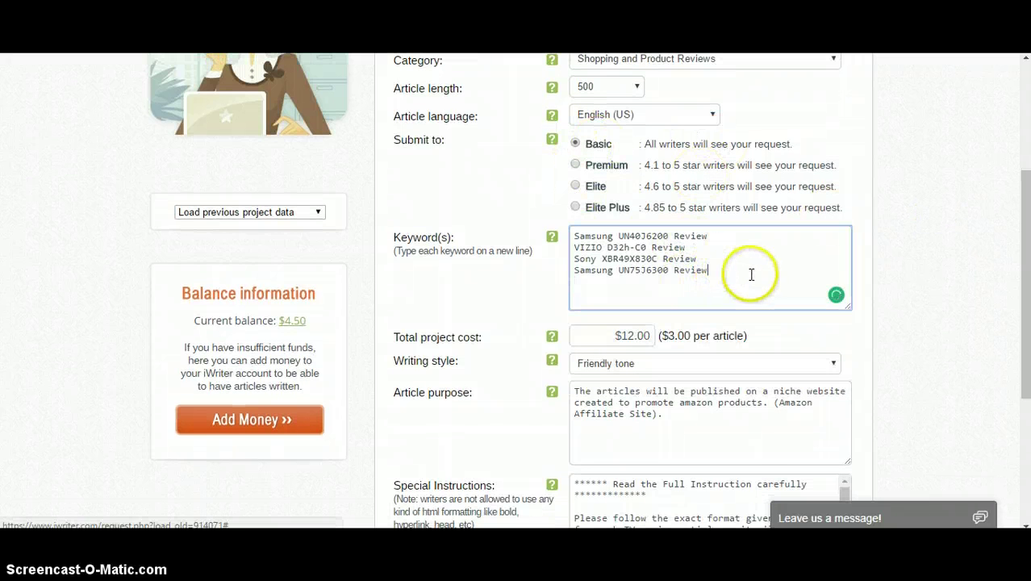
pyautogui.moveTo(751, 274); pyautogui.dragTo(591, 202)
pyautogui.click(661, 270)
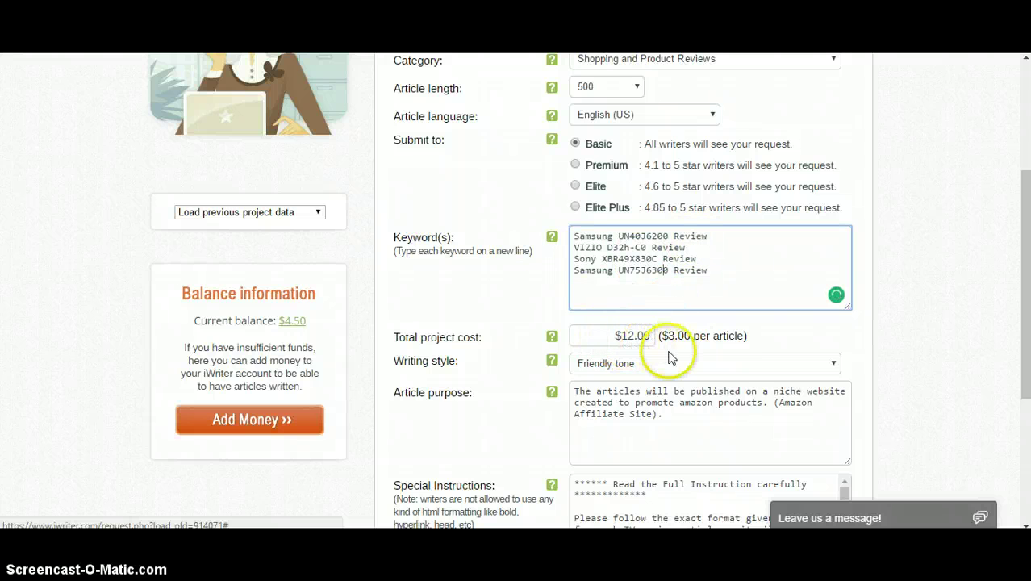
pyautogui.scroll(-2, 807, 310)
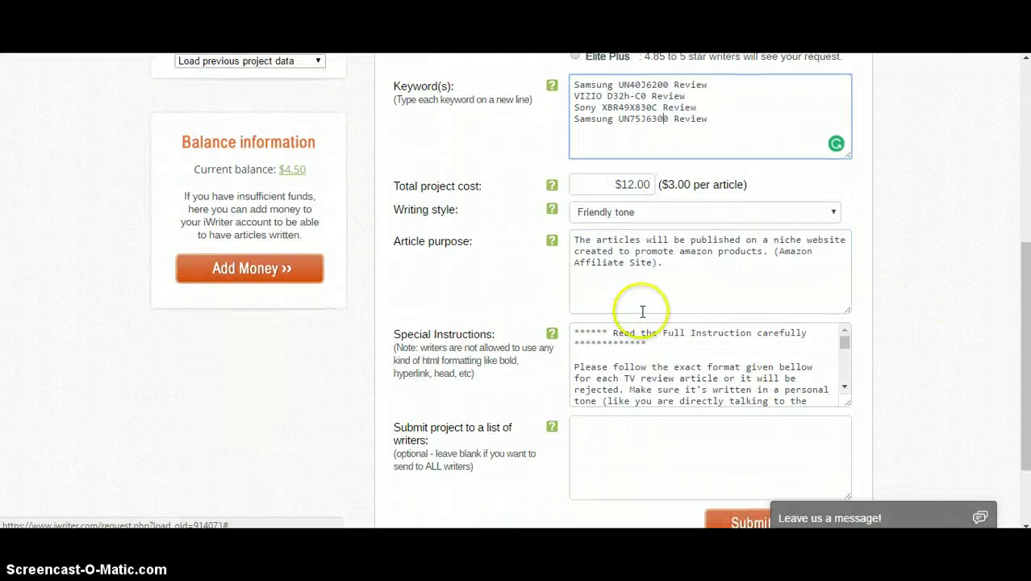
pyautogui.click(645, 260)
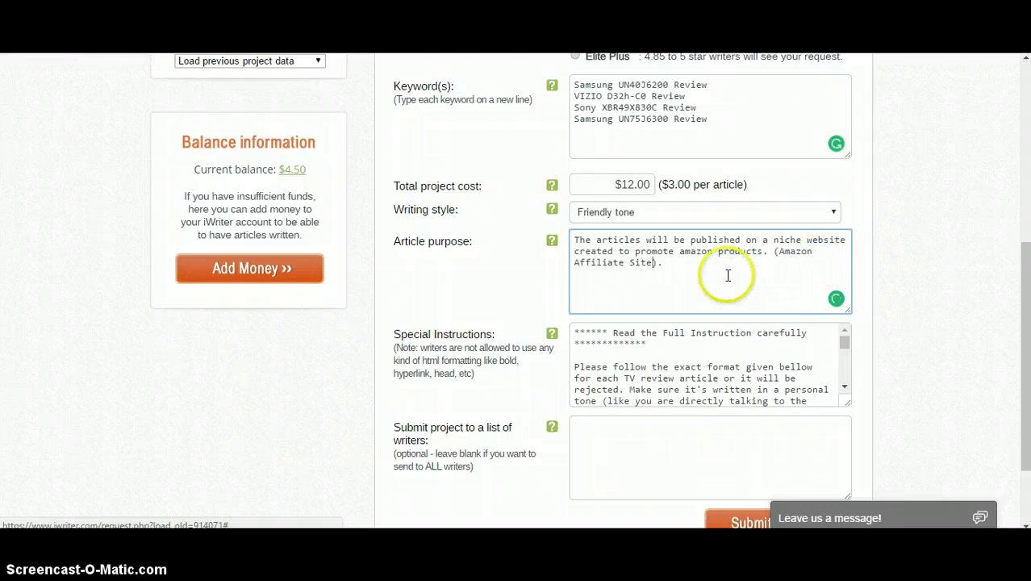
# Enlarge the Special Instructions text box until nearly all of its text fits.
pyautogui.scroll(-3, 1001, 222)
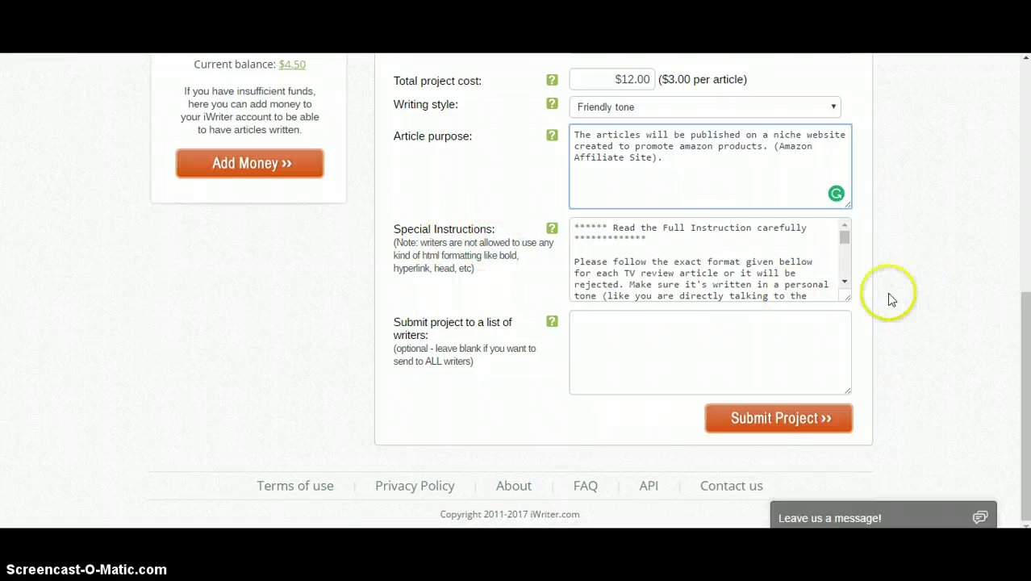
pyautogui.moveTo(850, 294); pyautogui.dragTo(866, 482)
pyautogui.scroll(-3, 905, 362)
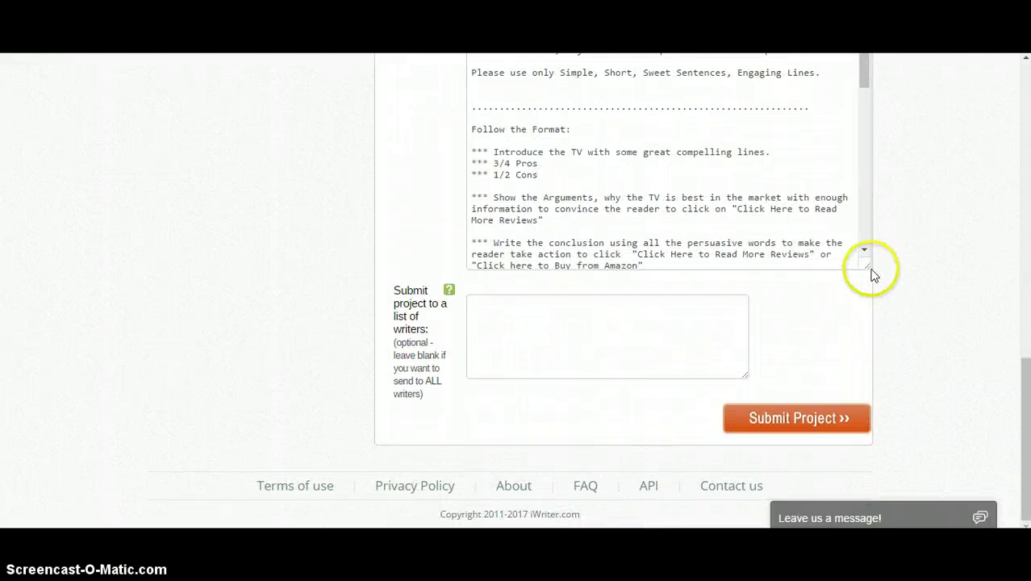
pyautogui.moveTo(866, 269); pyautogui.dragTo(907, 517)
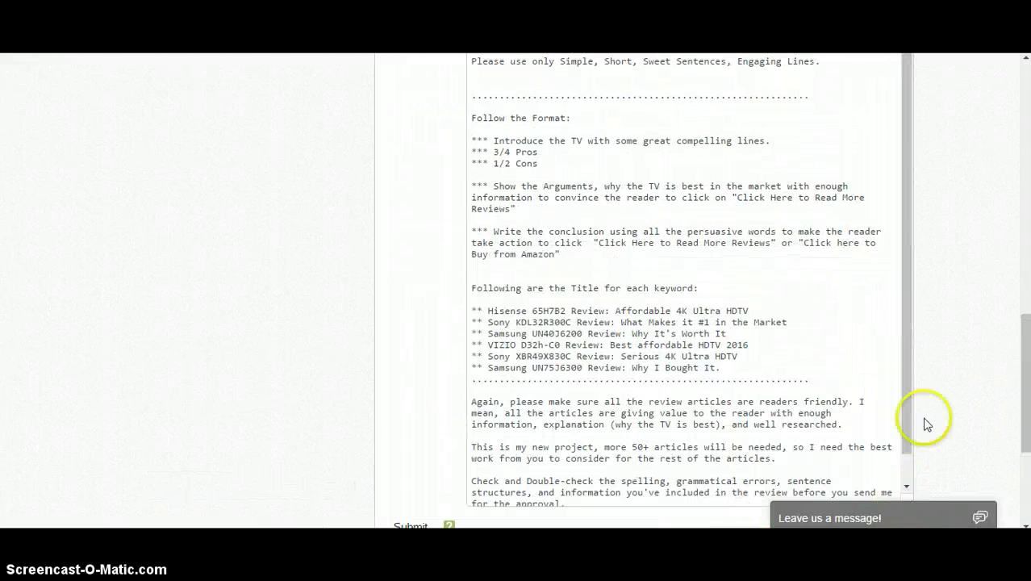
# Read the special instructions from the opening writing requirements through the required article format.
pyautogui.scroll(3, 950, 361)
pyautogui.scroll(2, 710, 290)
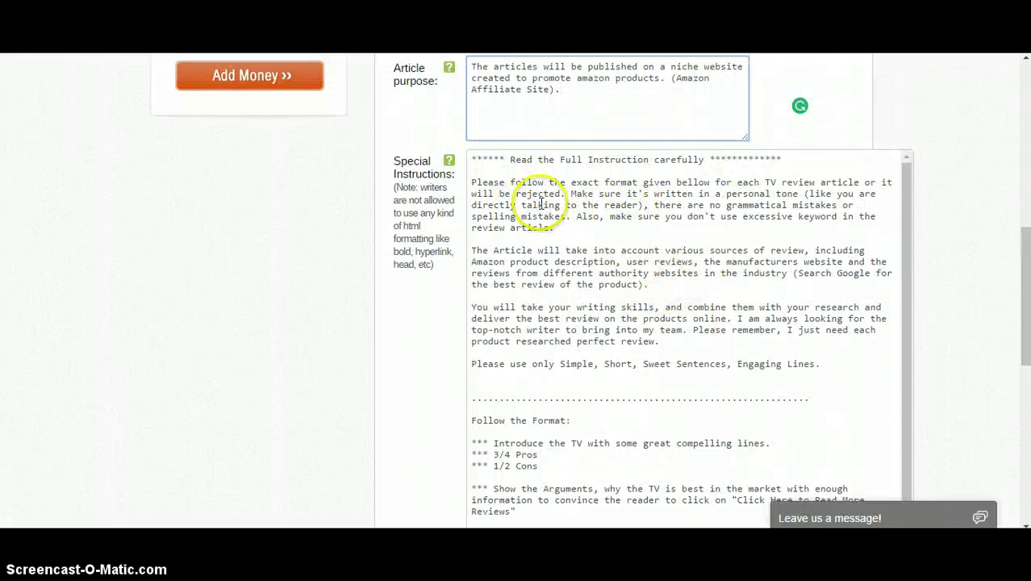
pyautogui.scroll(-1, 713, 214)
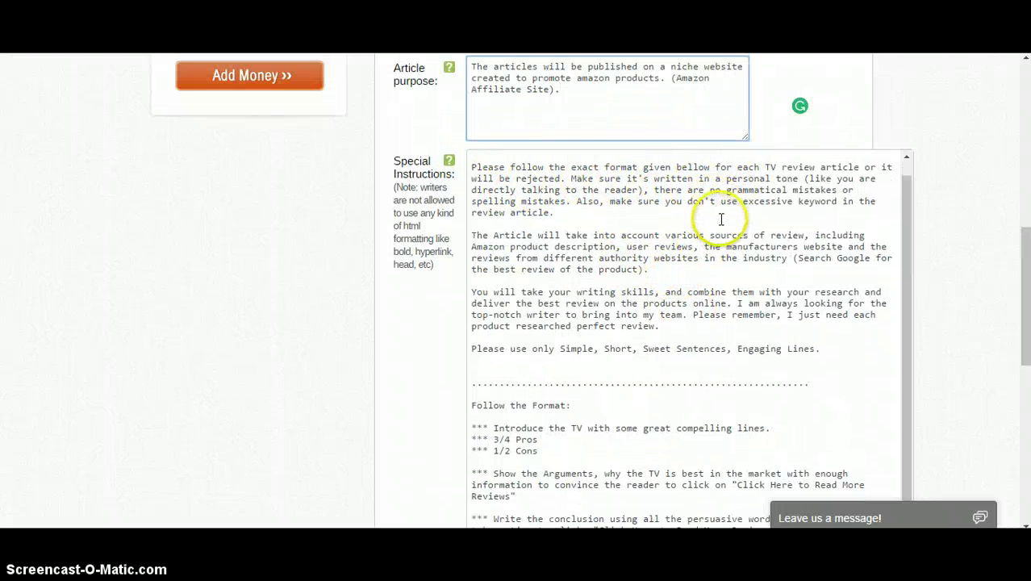
pyautogui.click(556, 255)
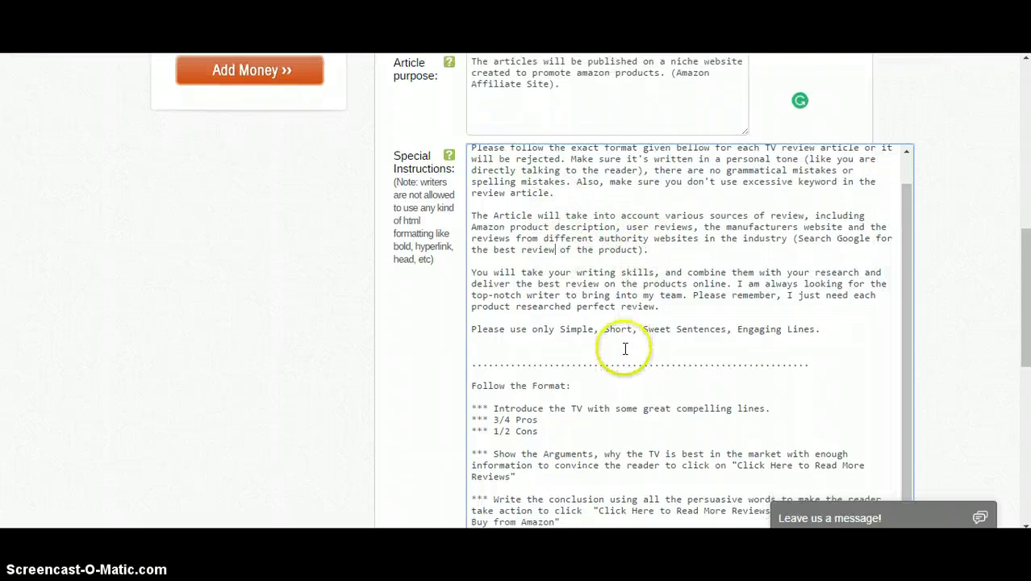
pyautogui.scroll(-1, 645, 331)
pyautogui.scroll(-2, 678, 302)
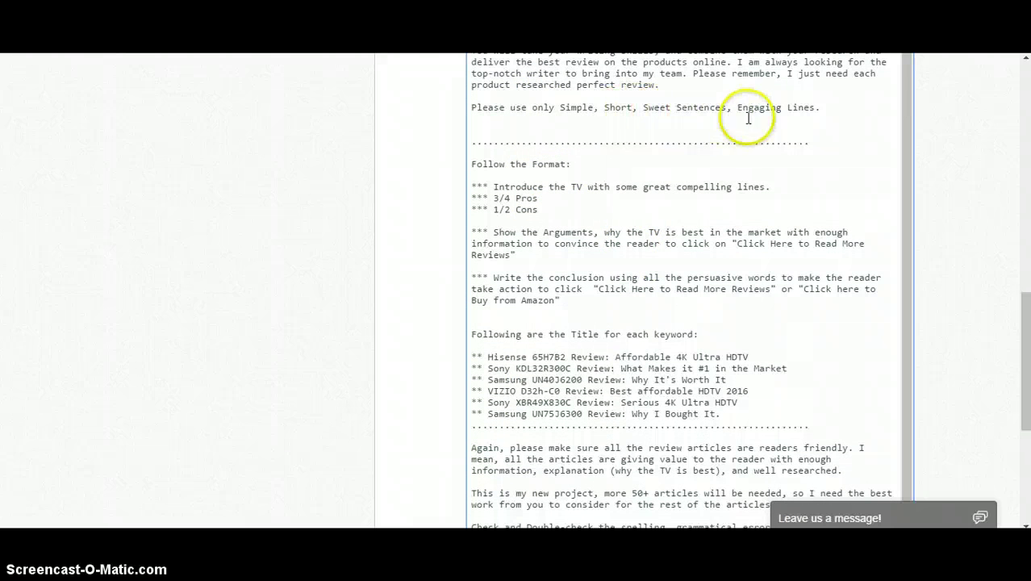
pyautogui.scroll(1, 788, 158)
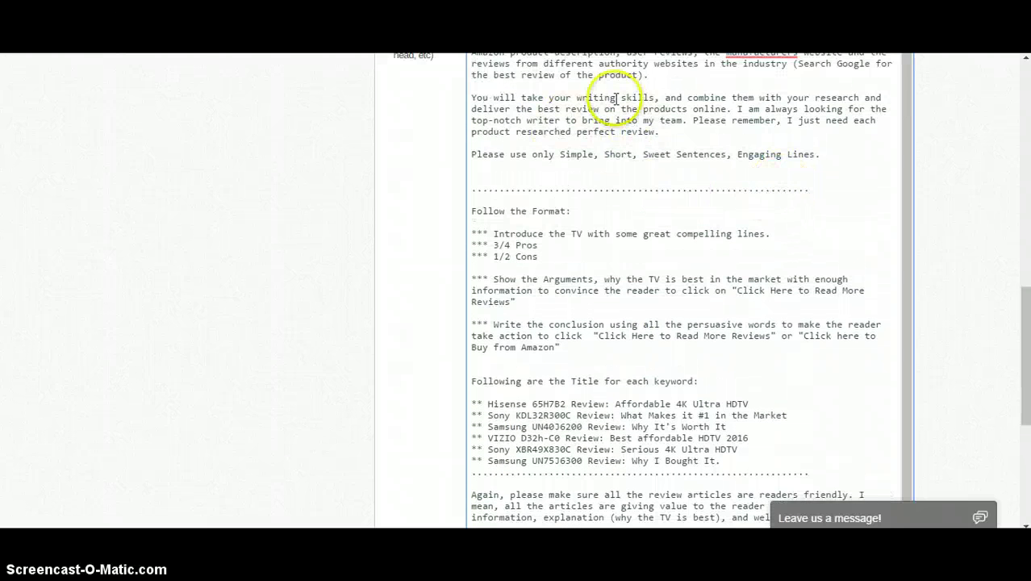
pyautogui.scroll(1, 616, 98)
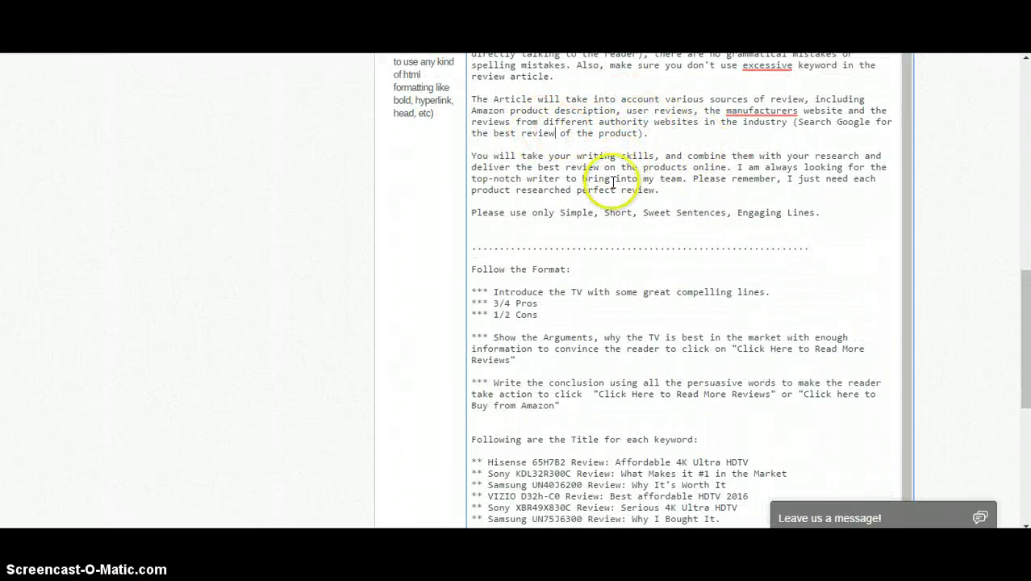
pyautogui.scroll(-1, 613, 182)
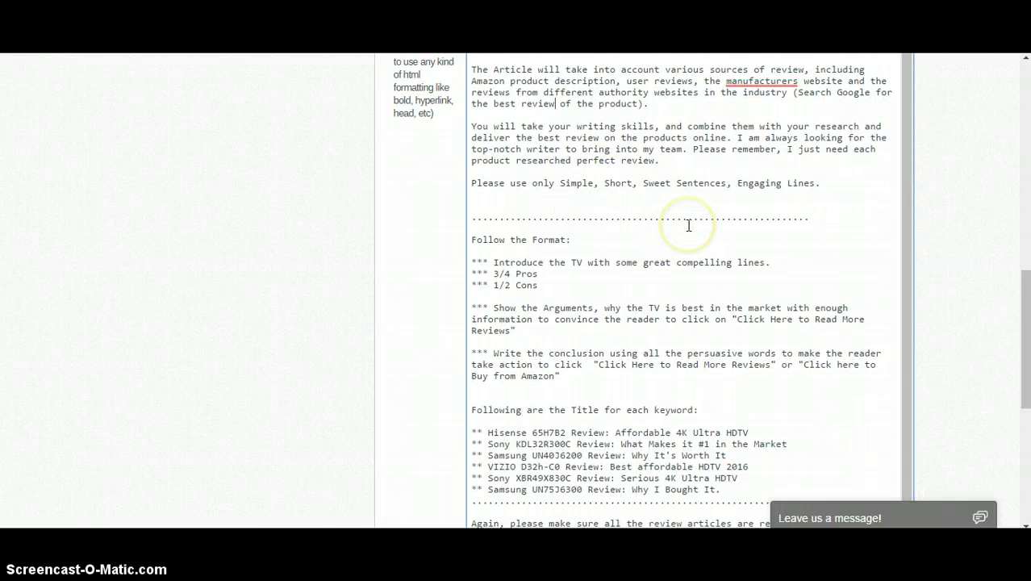
pyautogui.scroll(-3, 688, 226)
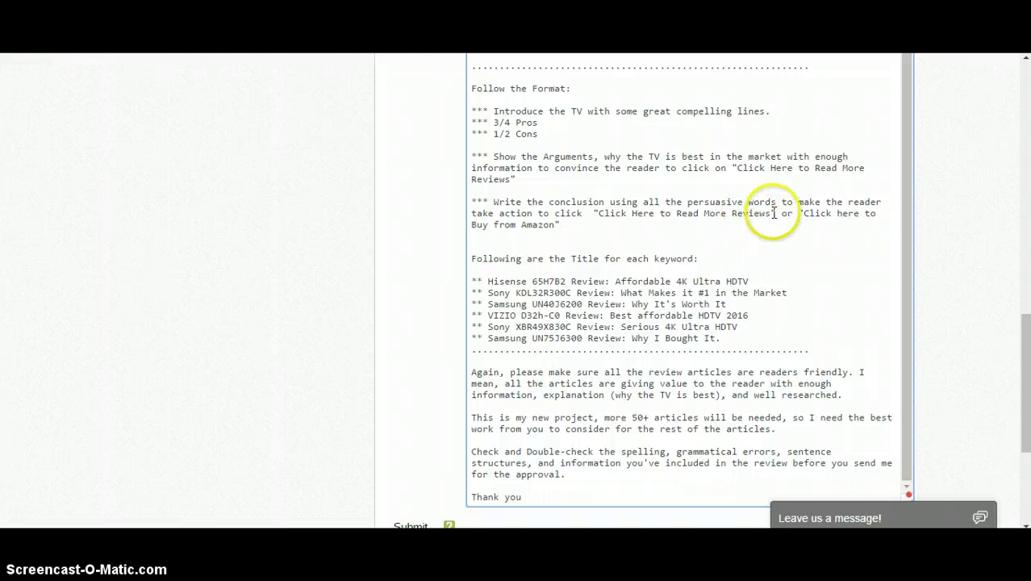
# Examine the list of titles for each keyword and the closing quality notes to the writers in the special instructions.
pyautogui.scroll(-1, 698, 235)
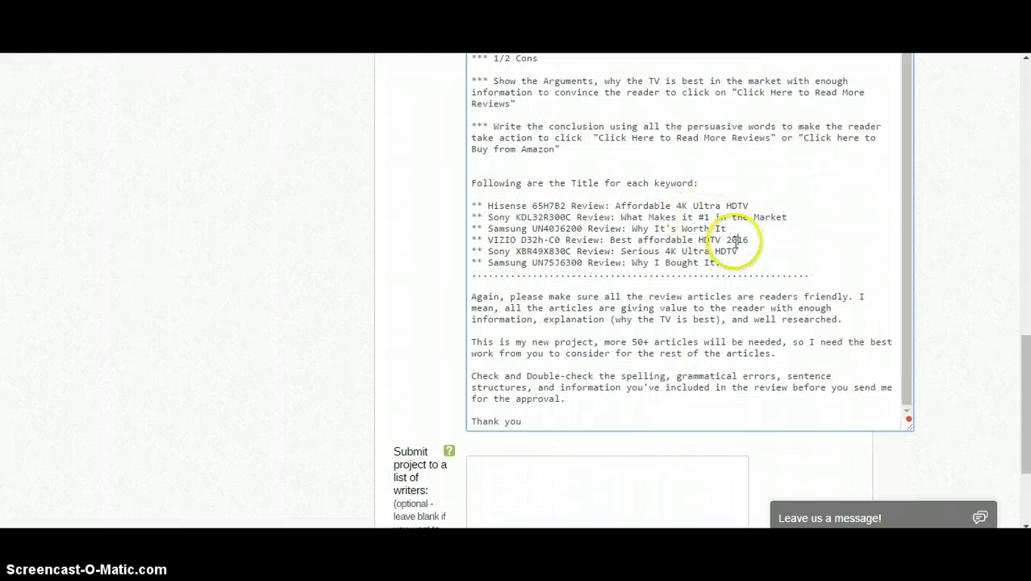
pyautogui.scroll(1, 732, 232)
pyautogui.scroll(-1, 710, 238)
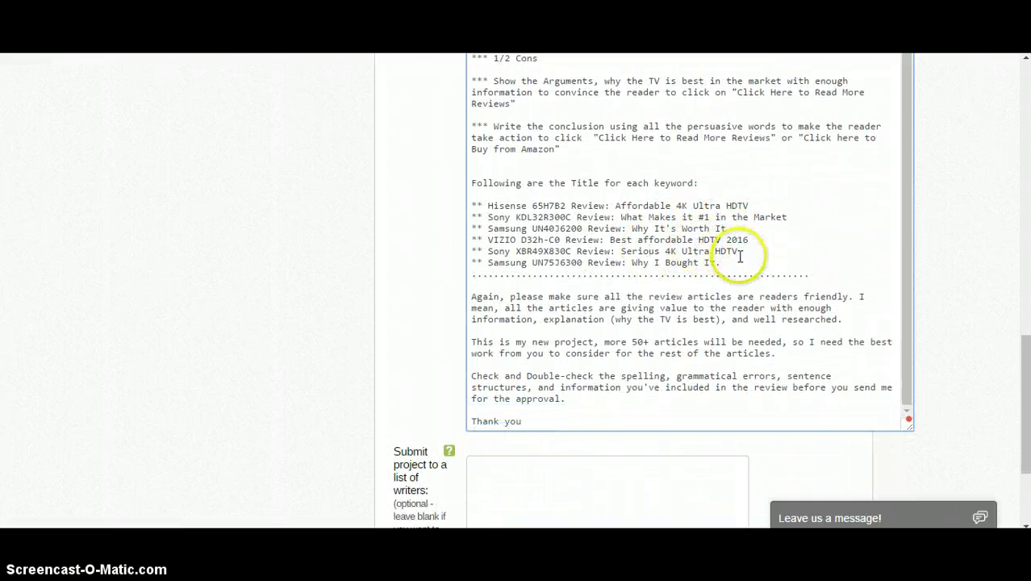
pyautogui.click(562, 184)
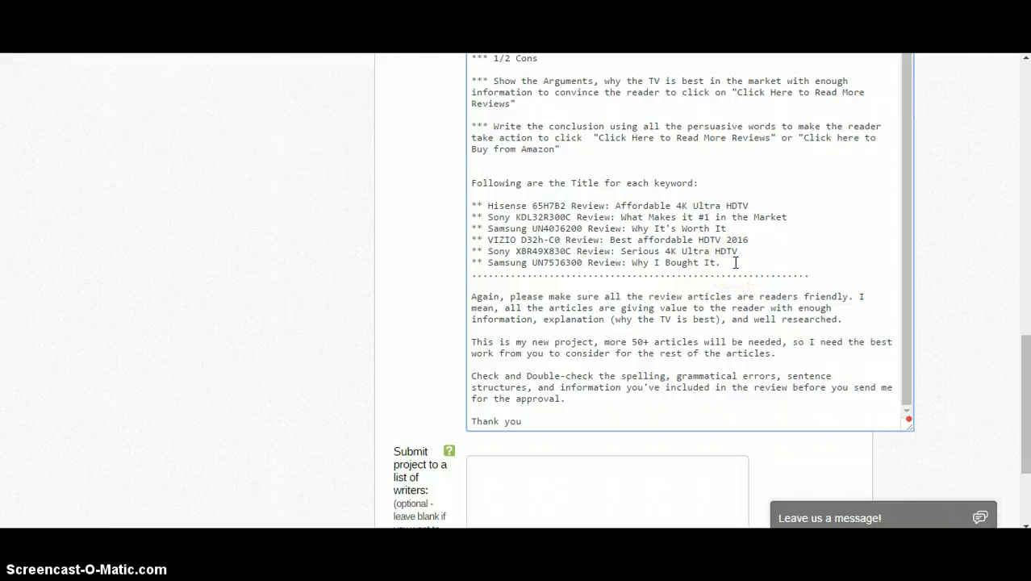
pyautogui.moveTo(736, 262); pyautogui.dragTo(474, 203)
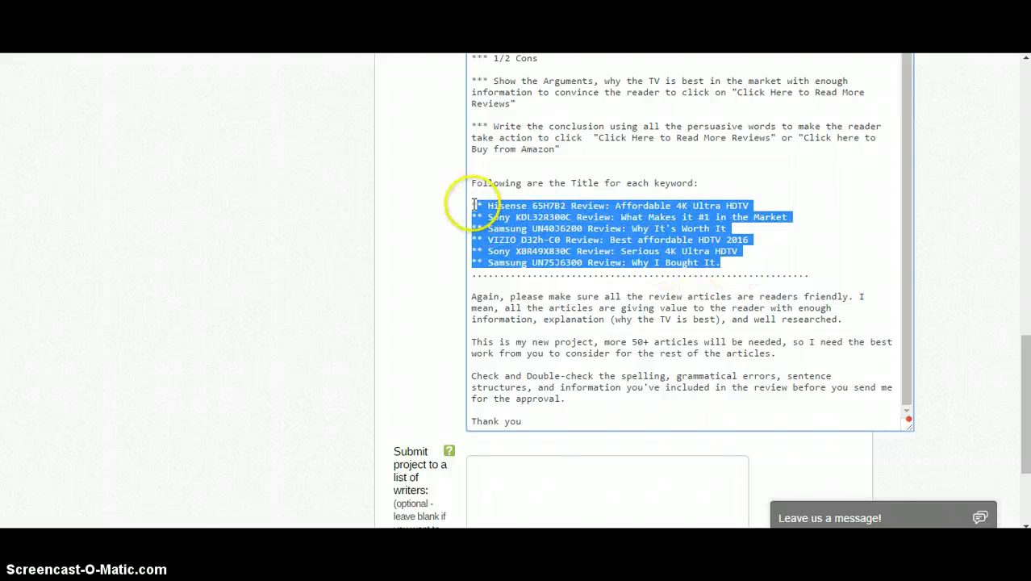
pyautogui.click(637, 230)
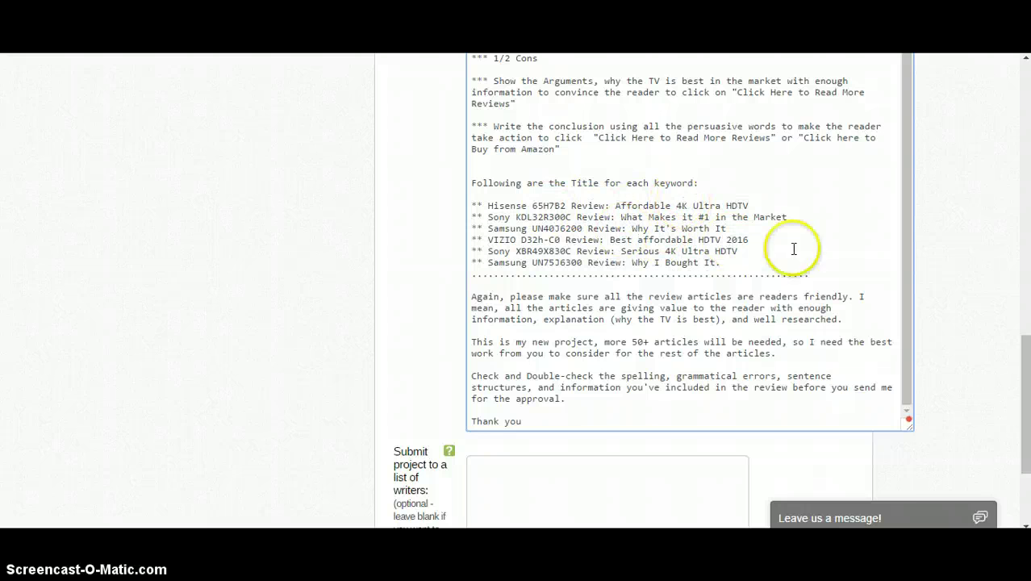
pyautogui.scroll(-1, 749, 276)
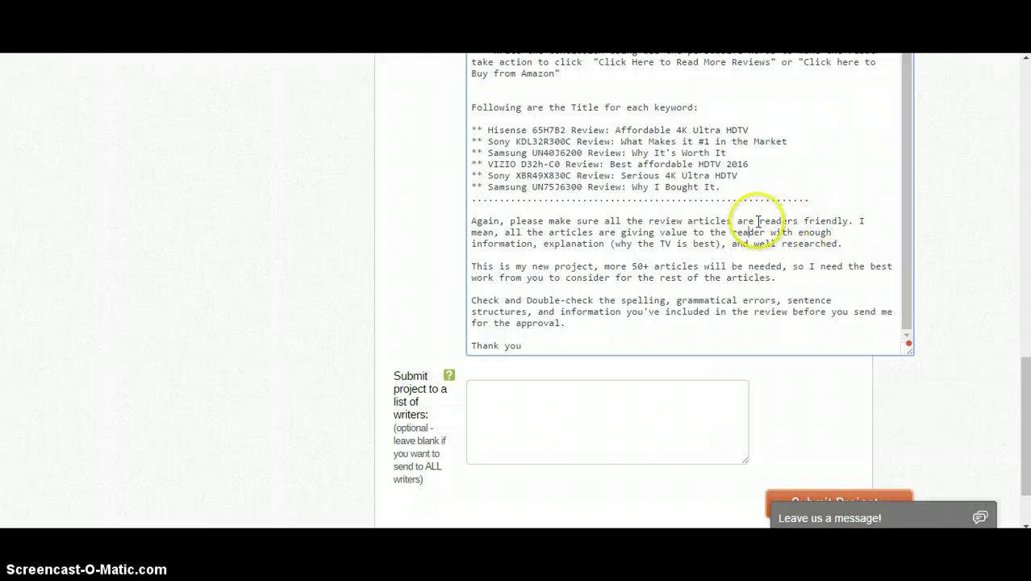
pyautogui.moveTo(754, 221); pyautogui.dragTo(776, 221)
pyautogui.hotkey('shift', 'Home')
pyautogui.click(699, 246)
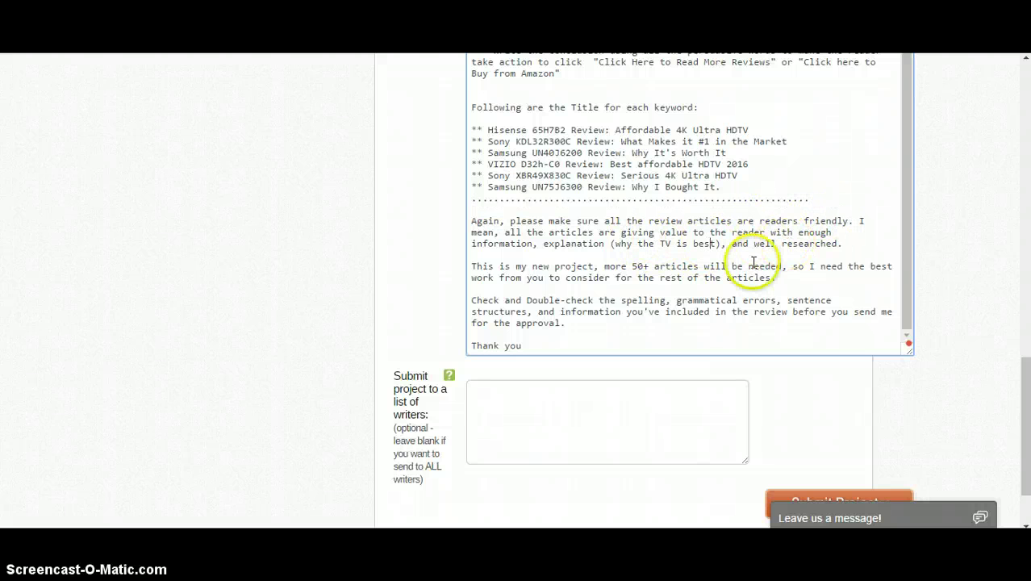
pyautogui.click(611, 284)
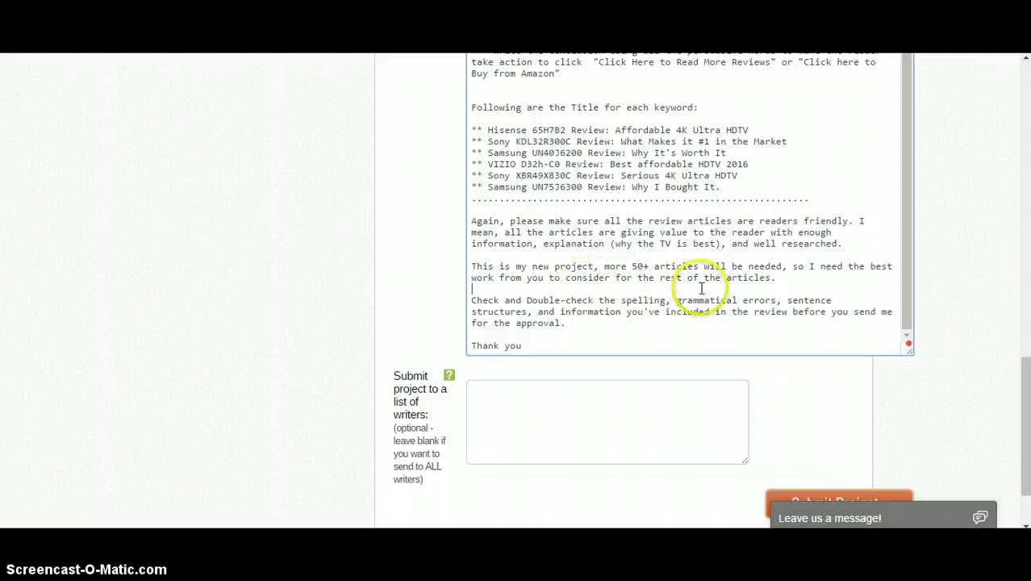
pyautogui.click(555, 267)
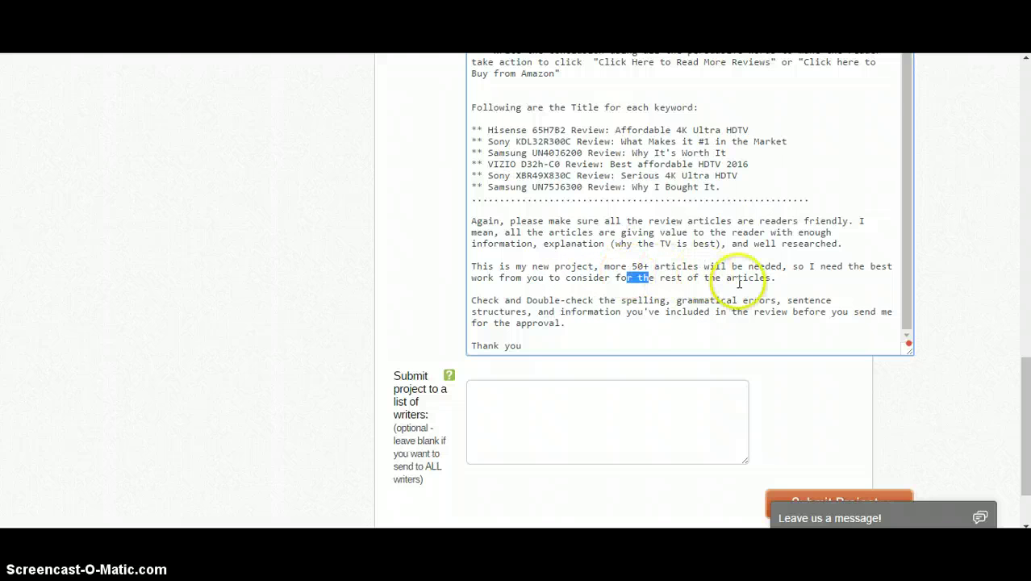
# Examine the closing proofreading notes in the special instructions and the optional field for submitting the project to a list of writers.
pyautogui.click(619, 278)
pyautogui.scroll(-1, 714, 306)
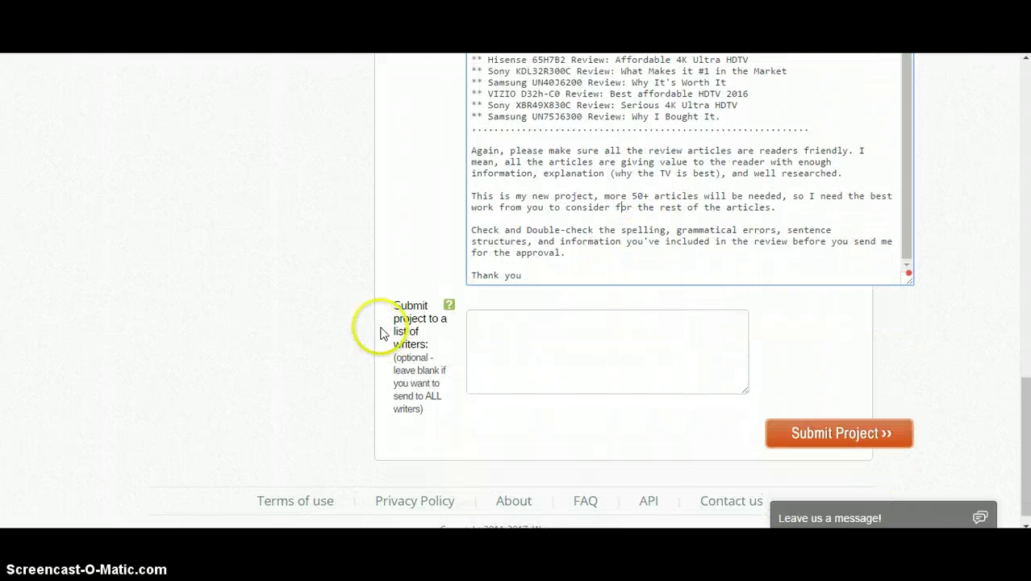
pyautogui.scroll(1, 452, 324)
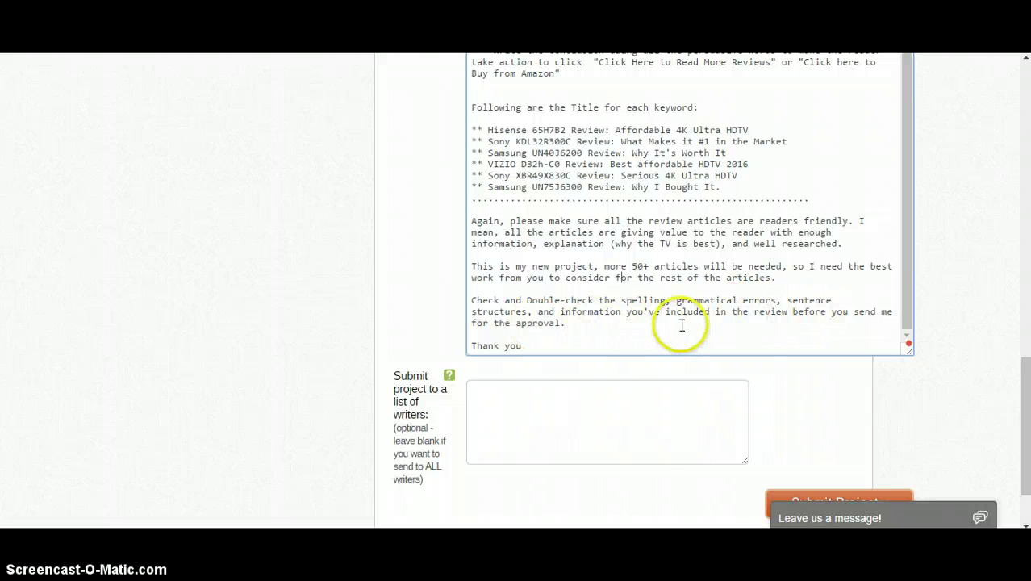
pyautogui.click(506, 323)
pyautogui.scroll(1, 573, 311)
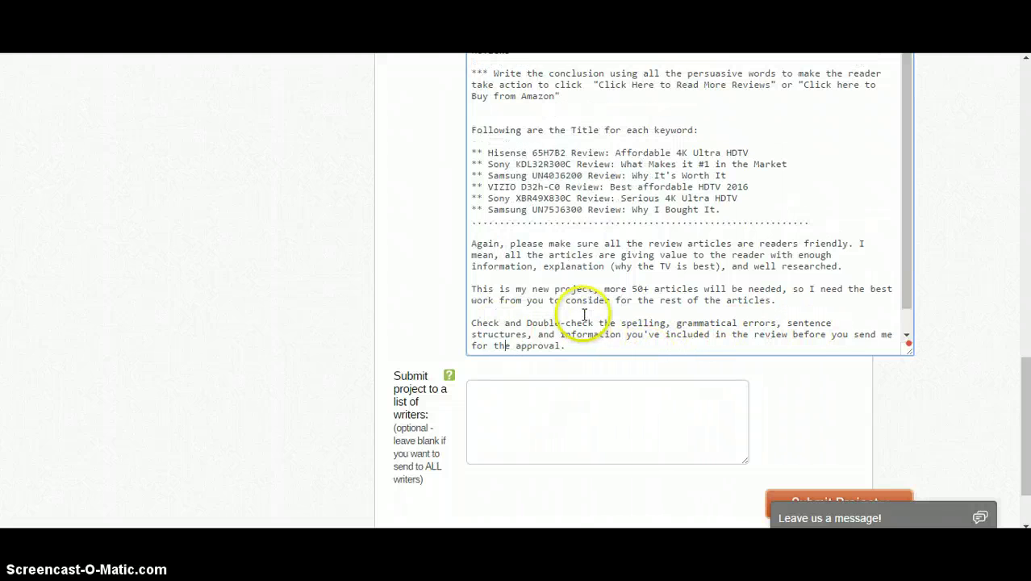
pyautogui.scroll(-2, 566, 315)
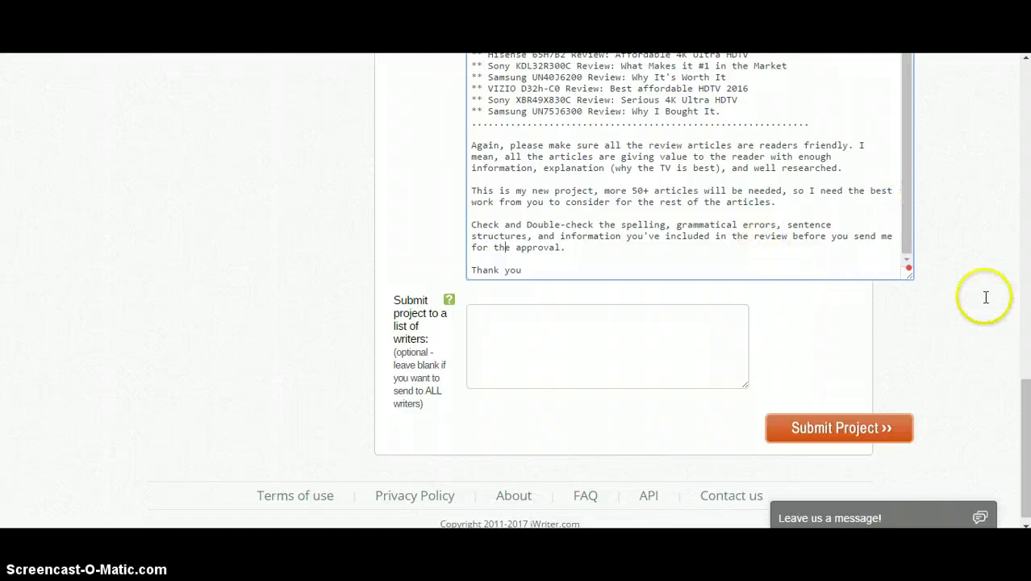
# Review the filled-in project form again from the project type through the keywords, cost and article purpose to the start of the special instructions.
pyautogui.scroll(2, 815, 313)
pyautogui.scroll(10, 799, 303)
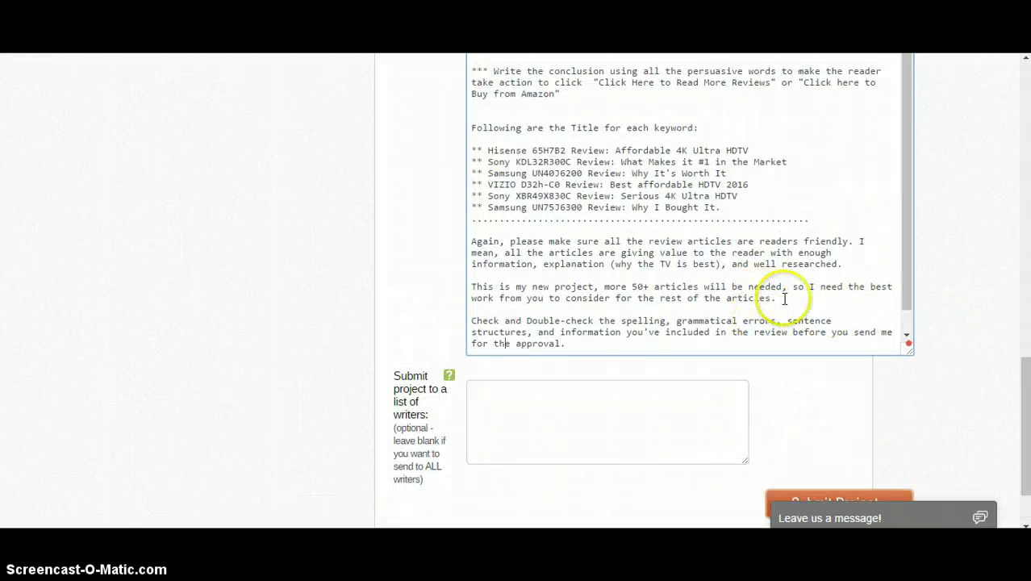
pyautogui.scroll(8, 937, 327)
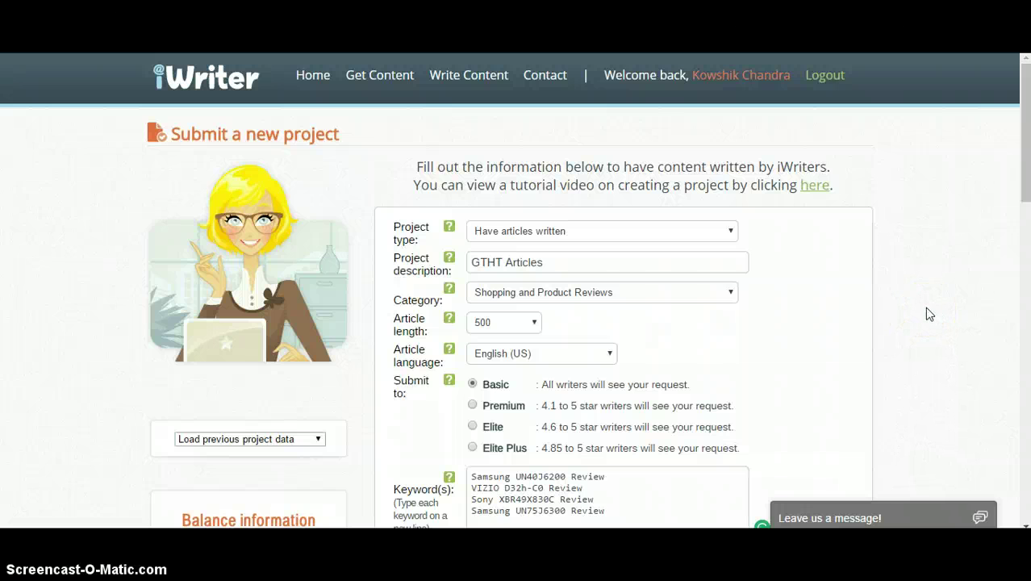
pyautogui.scroll(-4, 928, 314)
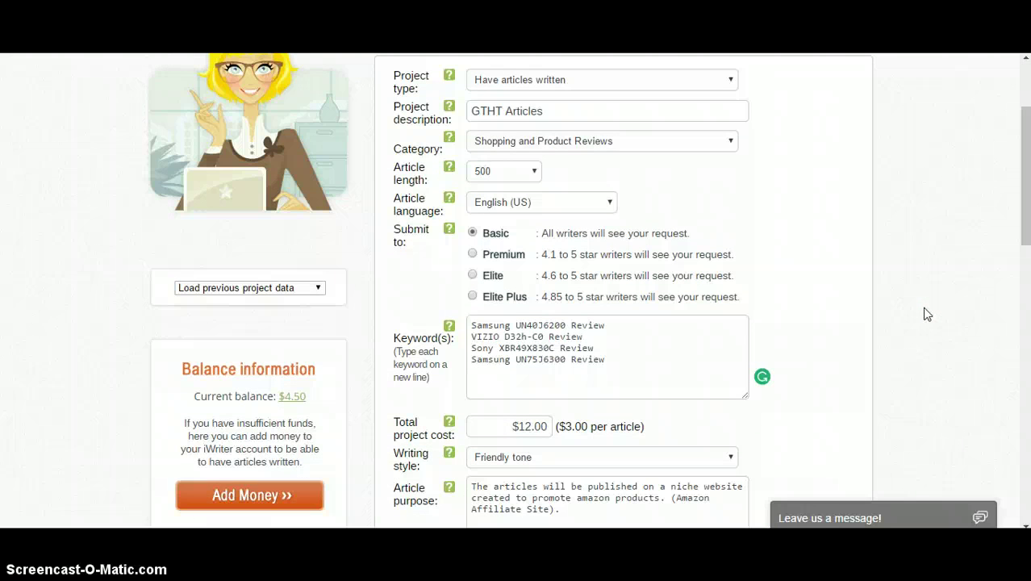
pyautogui.scroll(-7, 924, 305)
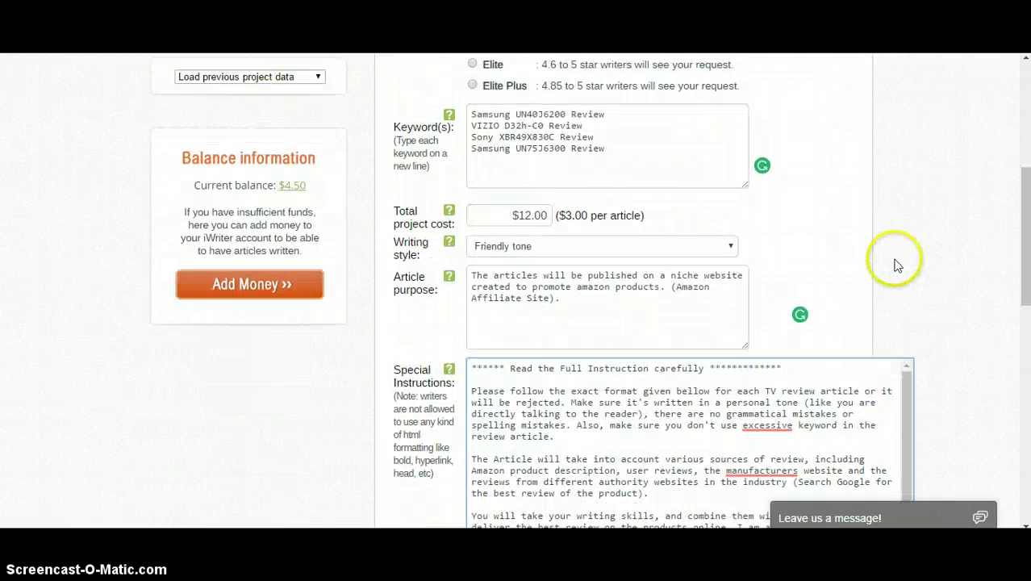
pyautogui.scroll(1, 926, 284)
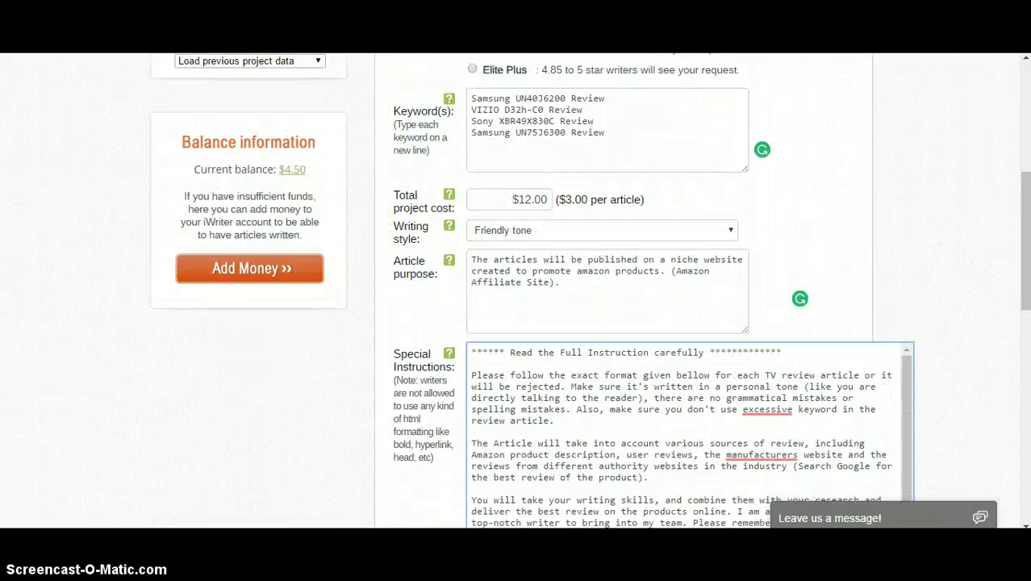